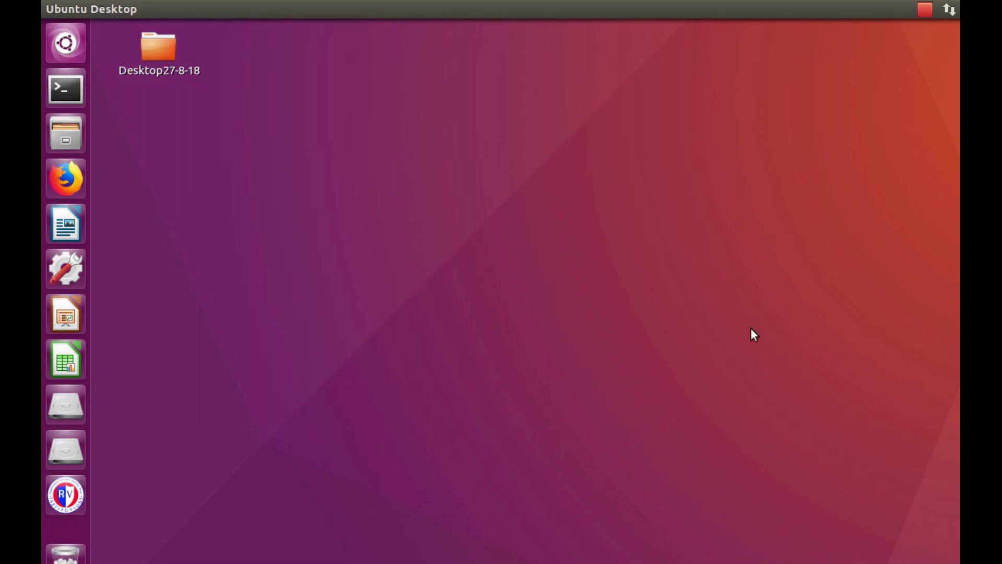
Step: Launch ExpEYES-RVCE and look through the available experiment categories, from device and school experiments to Python code
{"action": "left_click", "coordinate": [66, 494]}
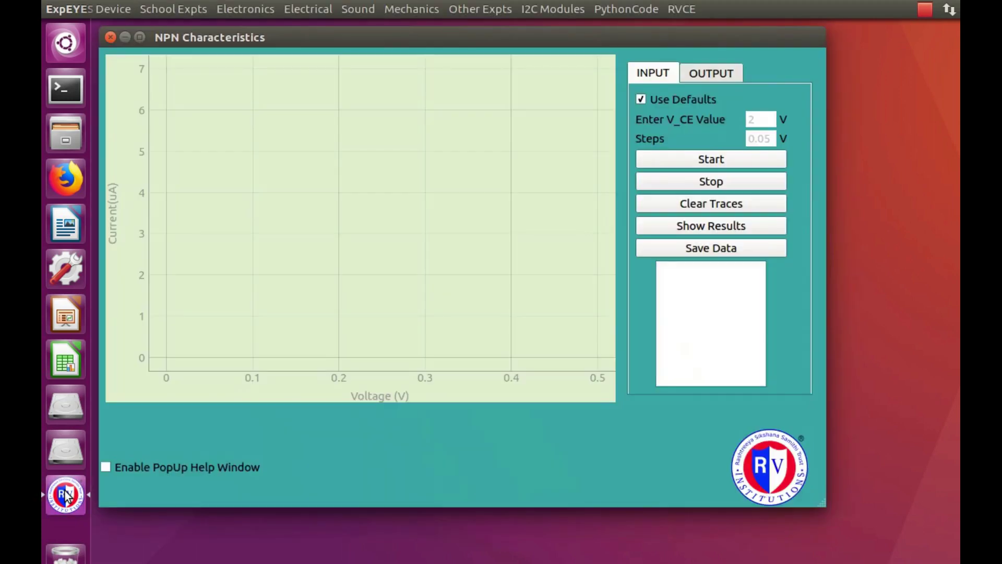
{"action": "left_click", "coordinate": [118, 7]}
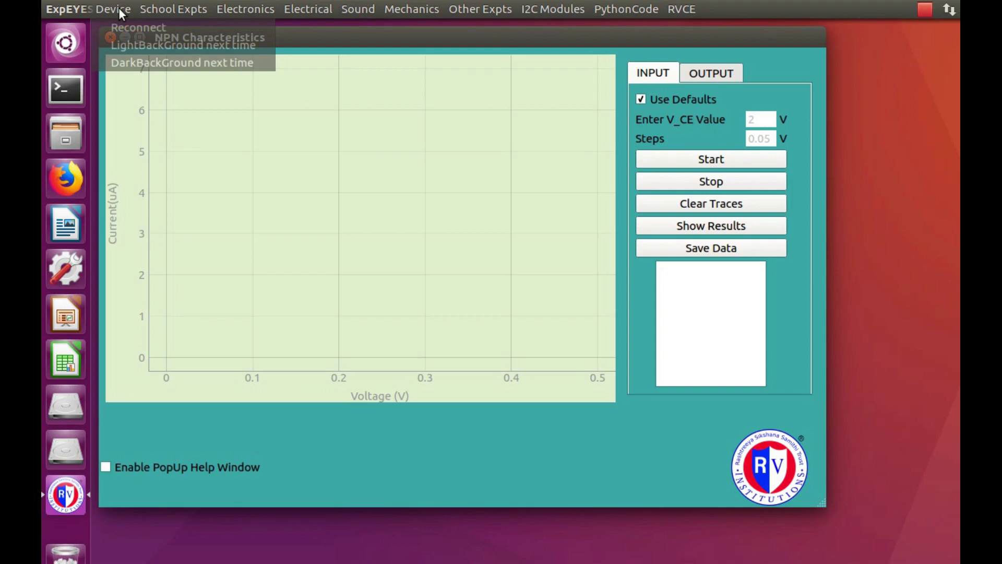
{"action": "left_click", "coordinate": [117, 7]}
{"action": "left_click", "coordinate": [172, 16]}
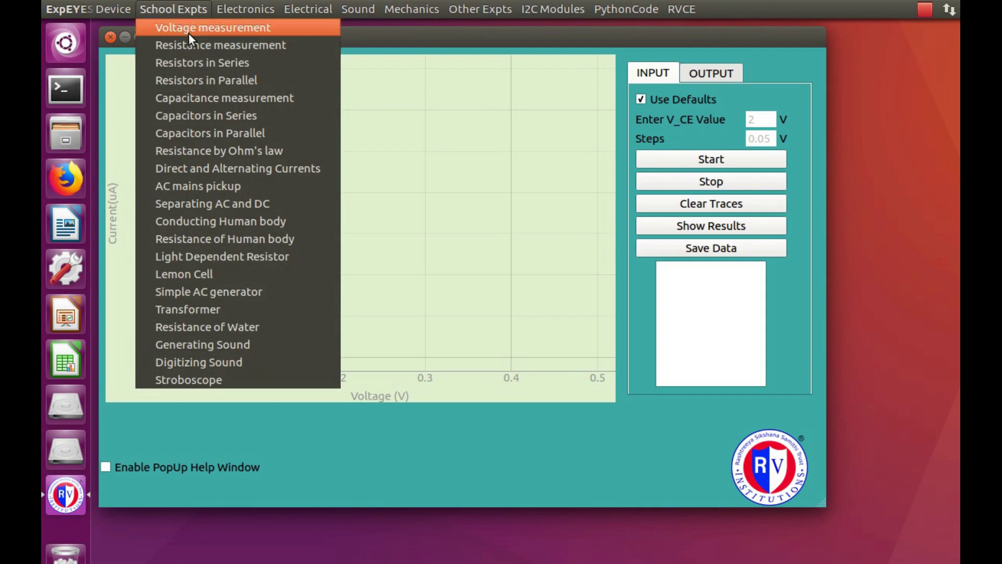
{"action": "mouse_move", "coordinate": [239, 11]}
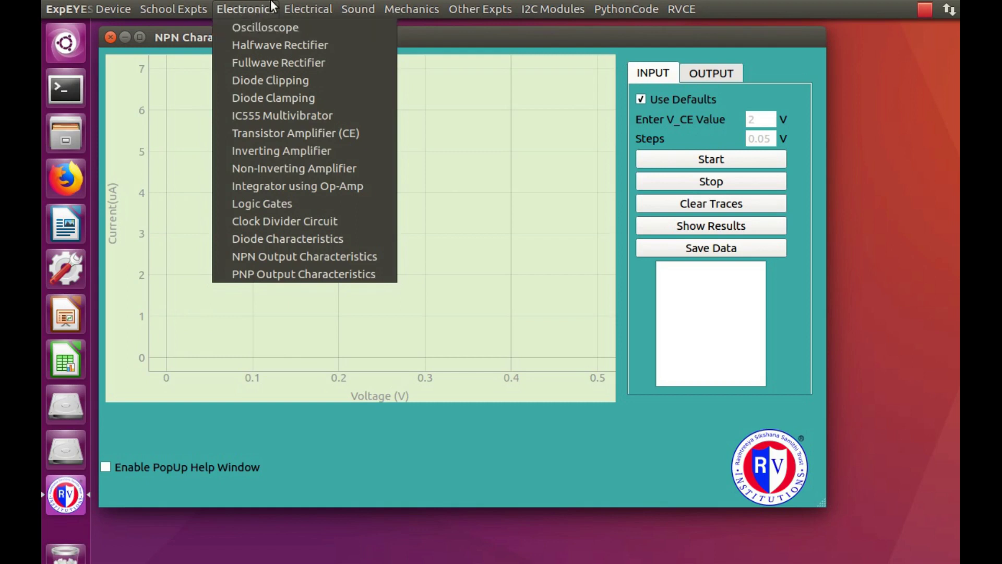
{"action": "mouse_move", "coordinate": [314, 5]}
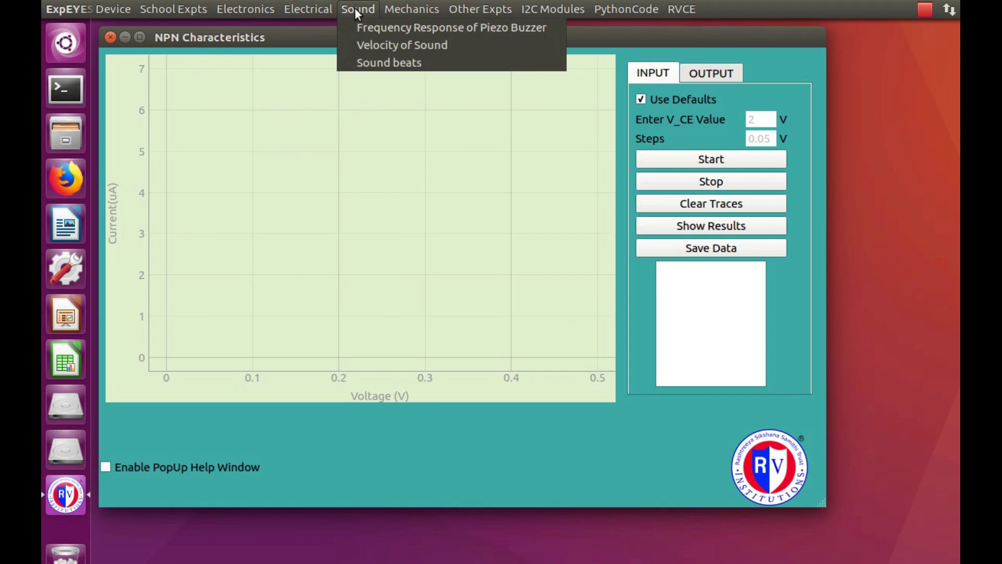
{"action": "mouse_move", "coordinate": [403, 12]}
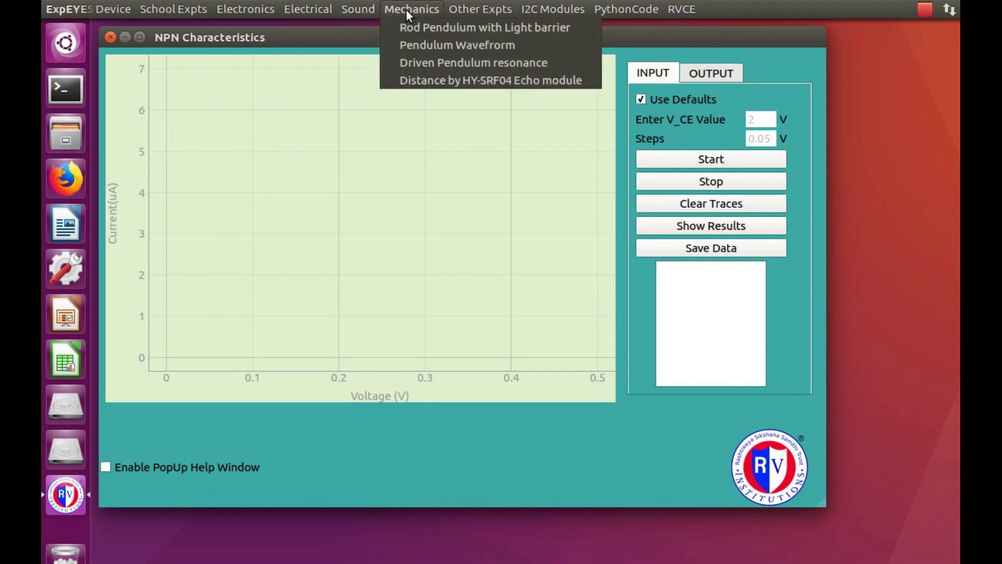
{"action": "mouse_move", "coordinate": [475, 9]}
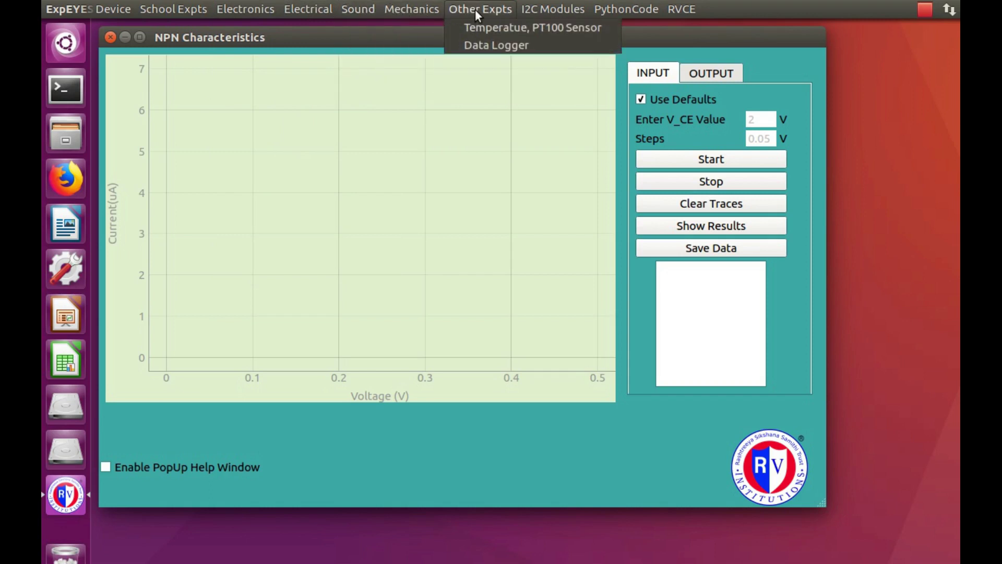
{"action": "mouse_move", "coordinate": [542, 11]}
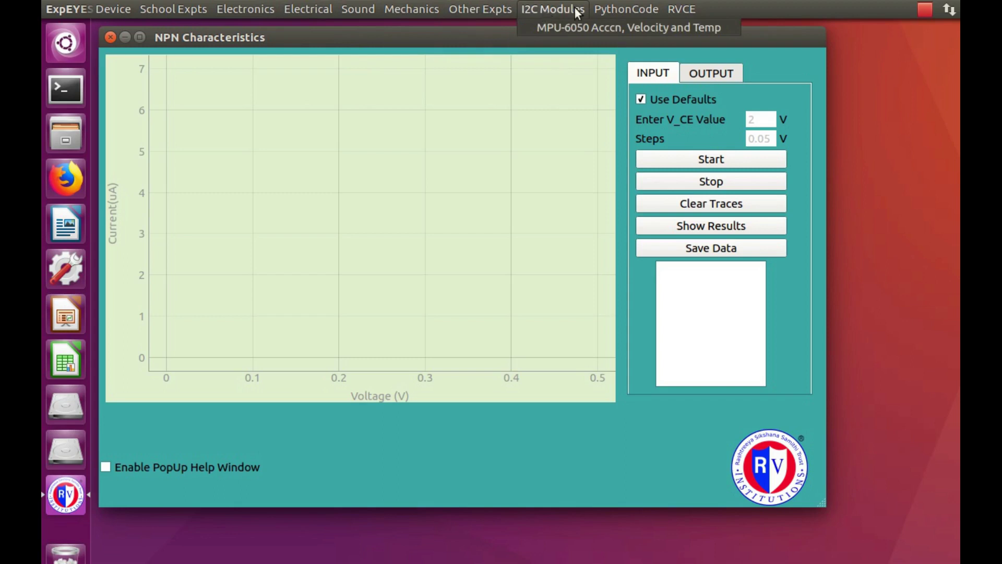
{"action": "mouse_move", "coordinate": [612, 11]}
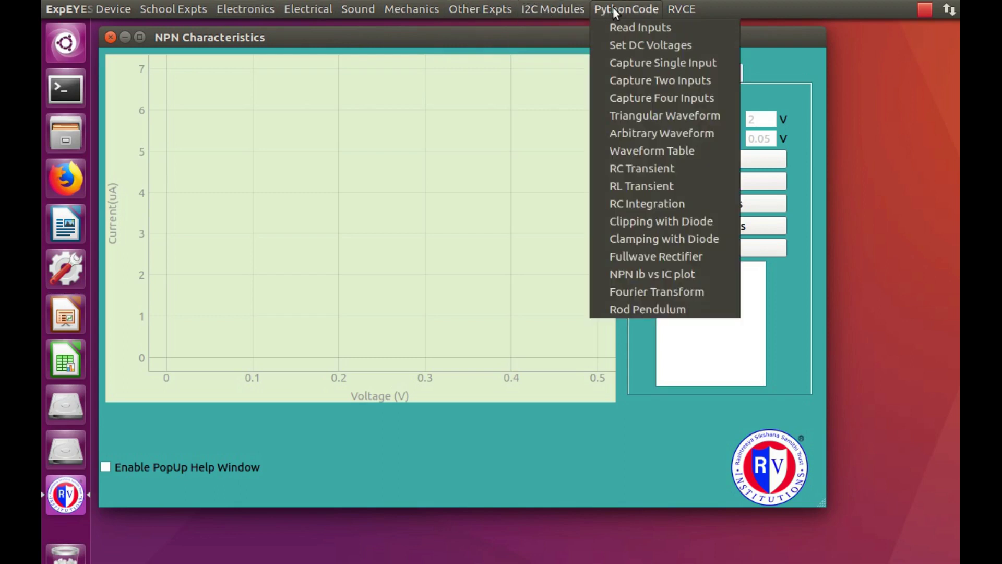
Step: Open the RC Transient response experiment from the RVCE Physics 1st Sem set
{"action": "left_click", "coordinate": [680, 8]}
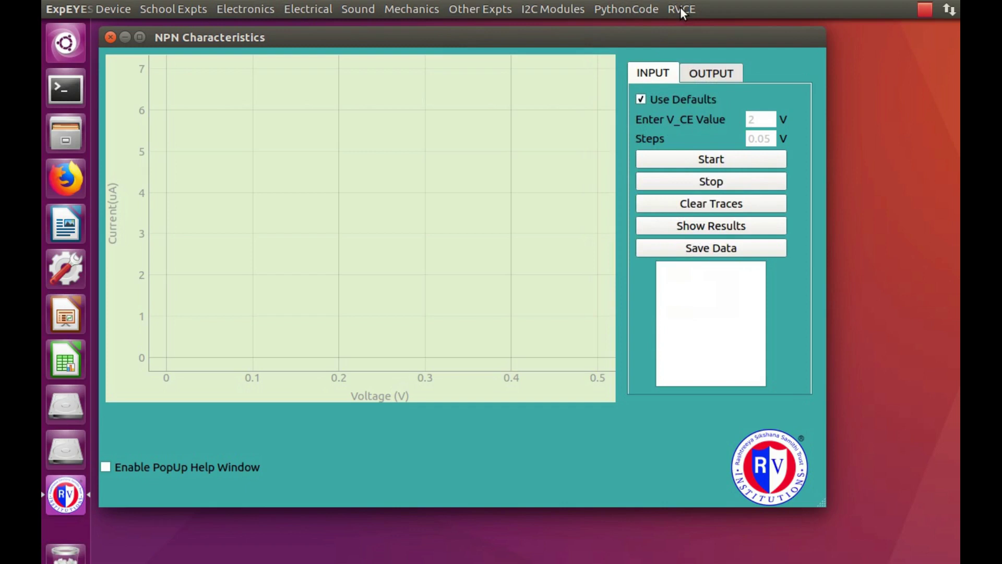
{"action": "left_click", "coordinate": [681, 8]}
{"action": "mouse_move", "coordinate": [700, 44]}
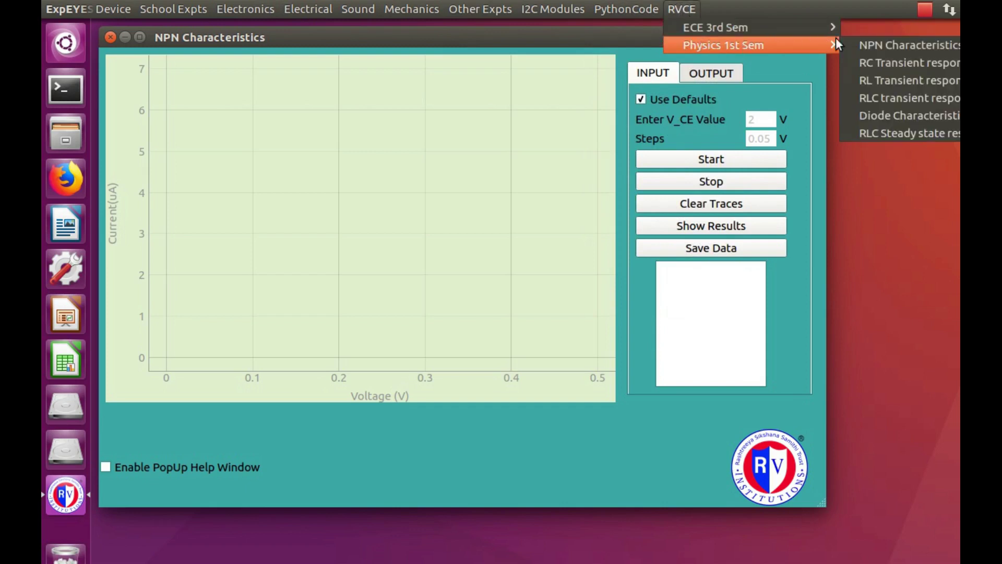
{"action": "left_click", "coordinate": [868, 41]}
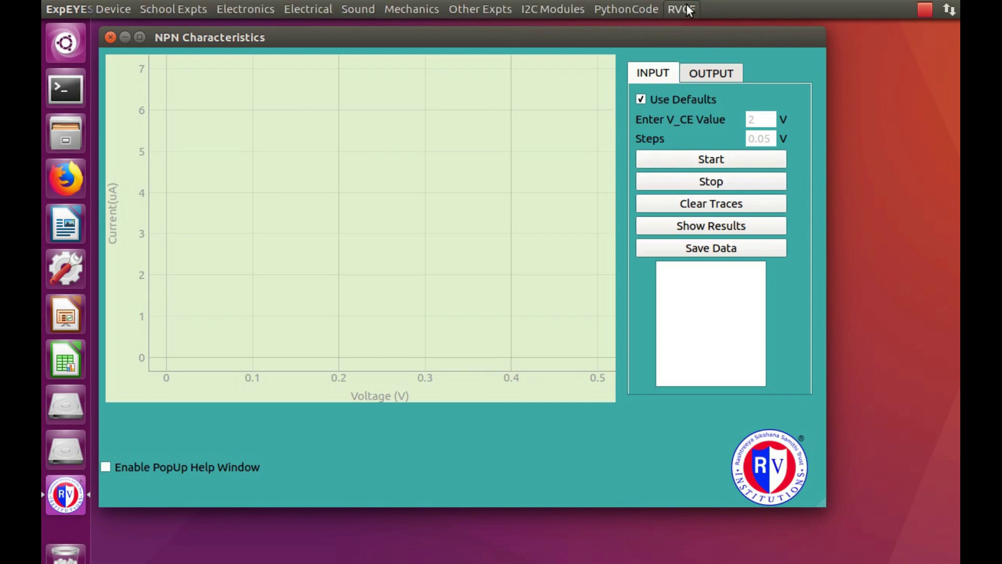
{"action": "left_click", "coordinate": [689, 9]}
{"action": "mouse_move", "coordinate": [750, 48]}
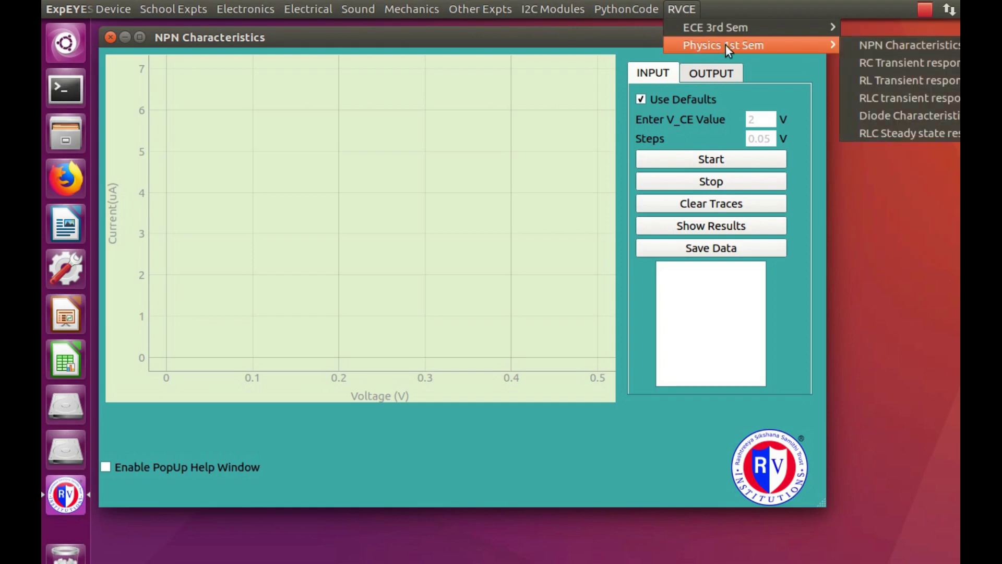
{"action": "left_click", "coordinate": [857, 62]}
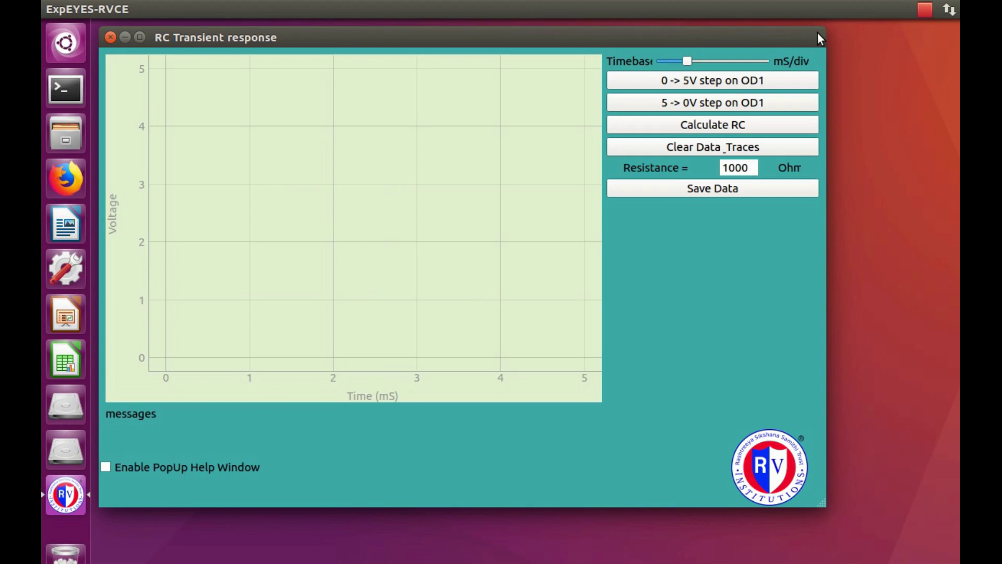
Step: Enable the pop-up help window and read the RC transient schematic, expected graph and instructions
{"action": "left_click", "coordinate": [106, 466]}
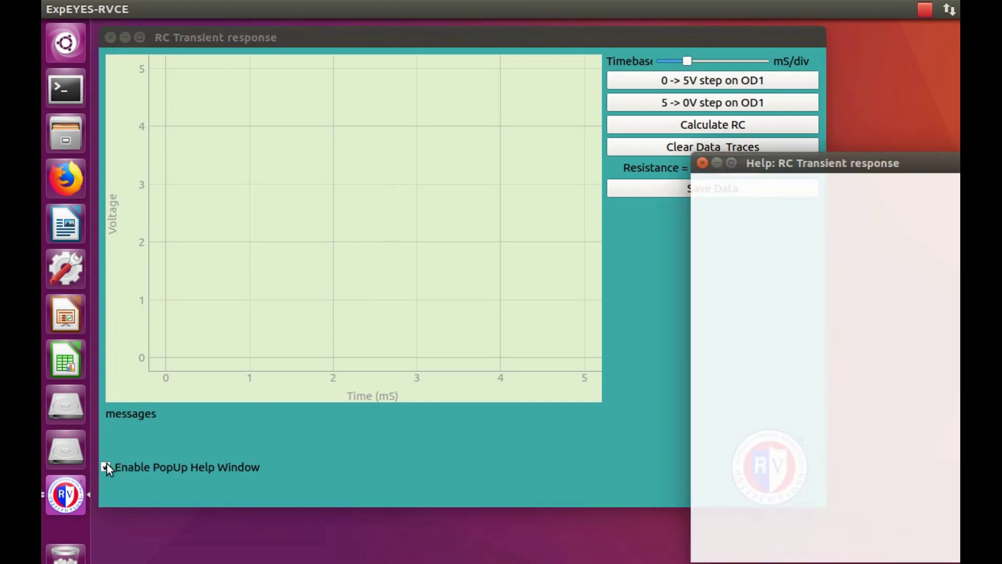
{"action": "left_click_drag", "start_coordinate": [873, 163], "coordinate": [791, 162]}
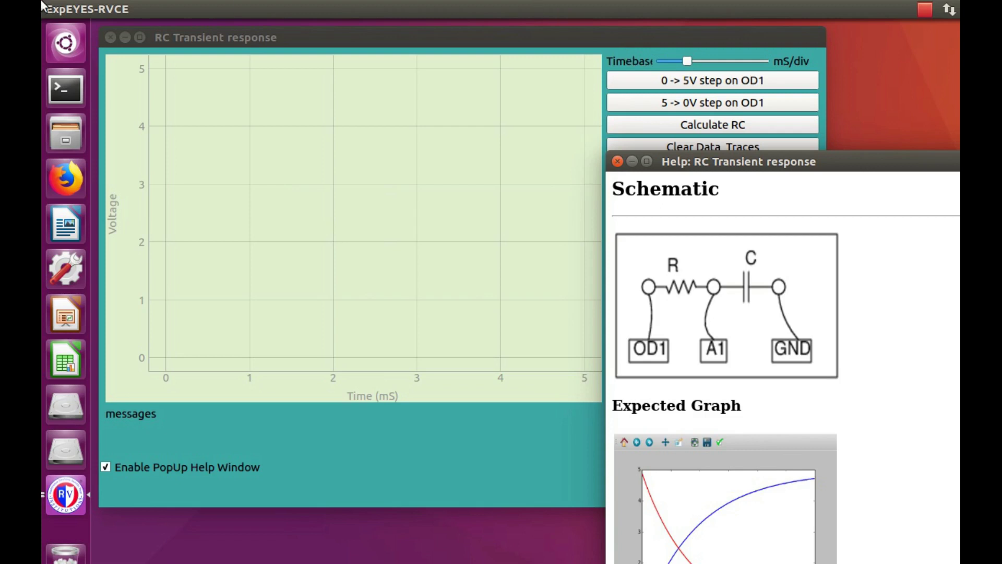
{"action": "scroll", "coordinate": [786, 315], "scroll_direction": "down", "scroll_amount": 10}
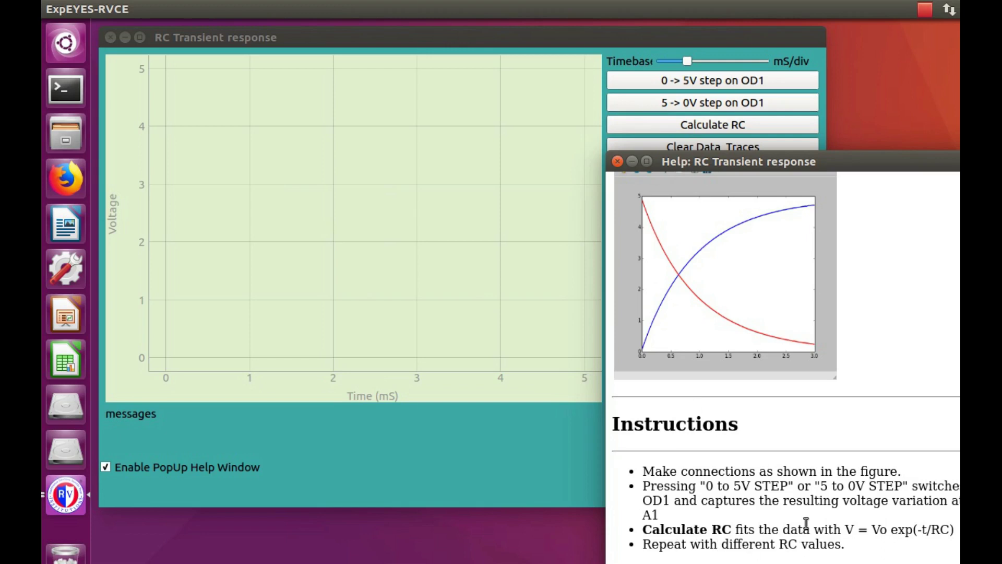
{"action": "scroll", "coordinate": [806, 454], "scroll_direction": "up", "scroll_amount": 10}
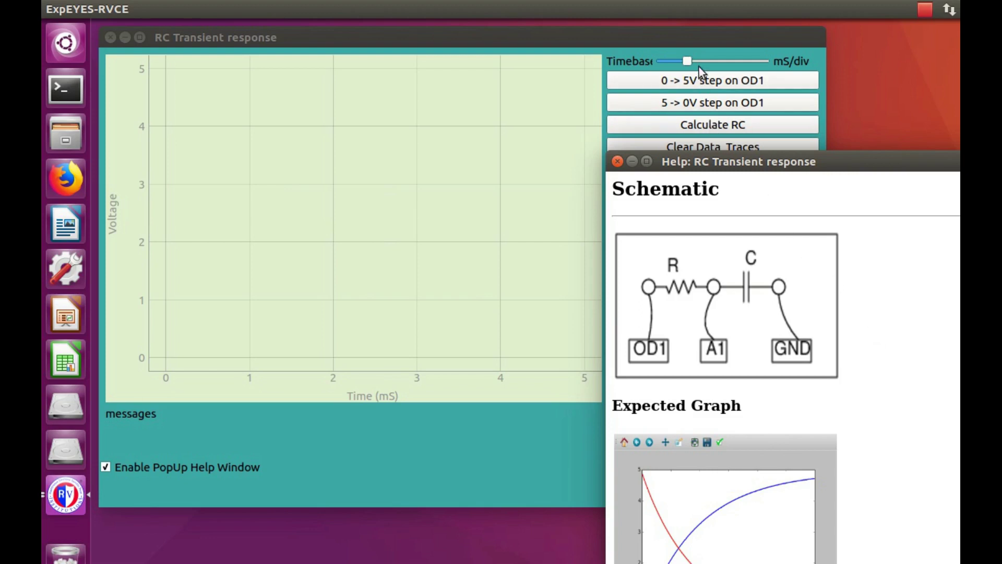
Step: Lengthen the timebase to a 100 mS time range and reconnect the measuring device after trying a 0 -> 5V step
{"action": "left_click_drag", "start_coordinate": [689, 62], "coordinate": [735, 59]}
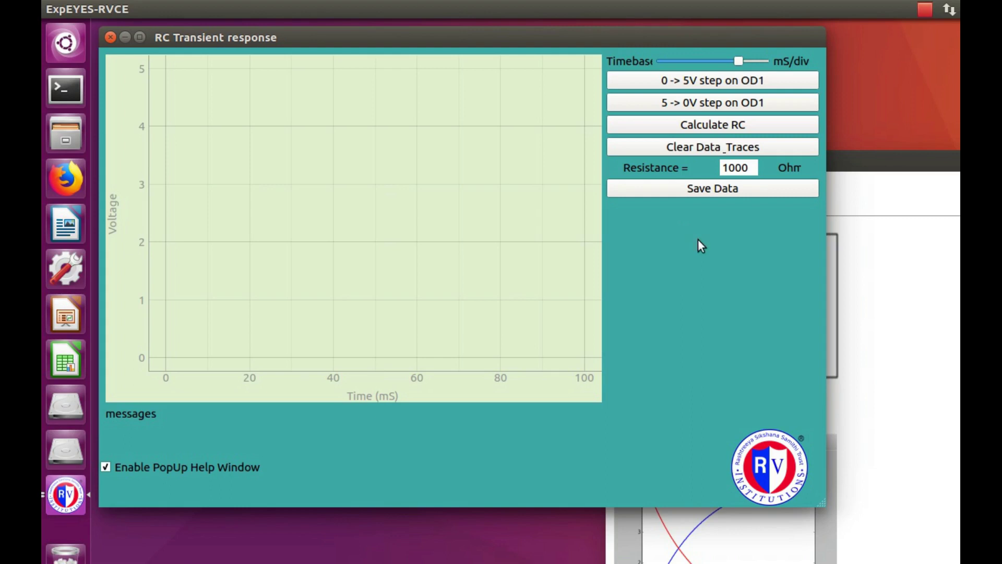
{"action": "left_click", "coordinate": [678, 83]}
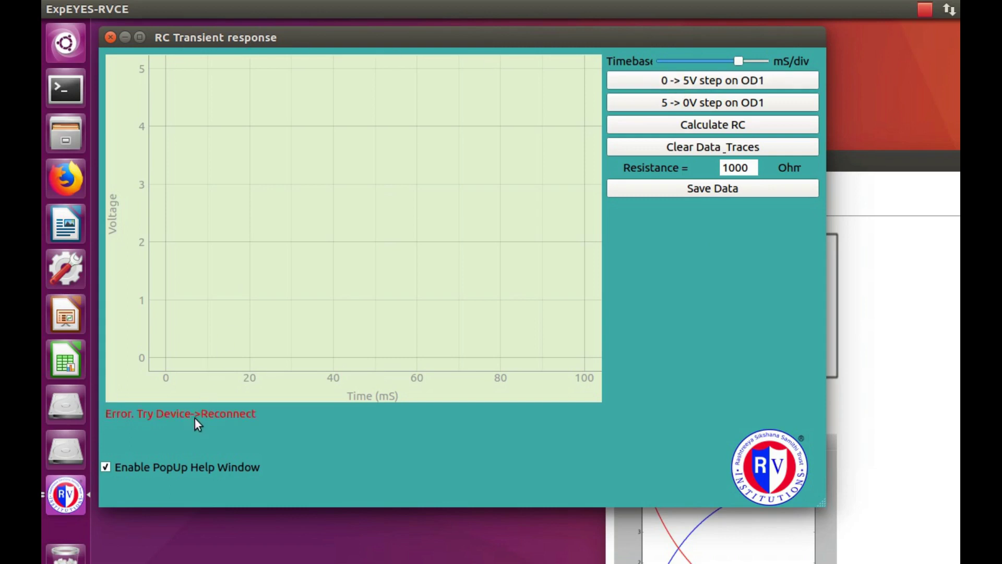
{"action": "left_click", "coordinate": [120, 9]}
{"action": "left_click", "coordinate": [128, 28]}
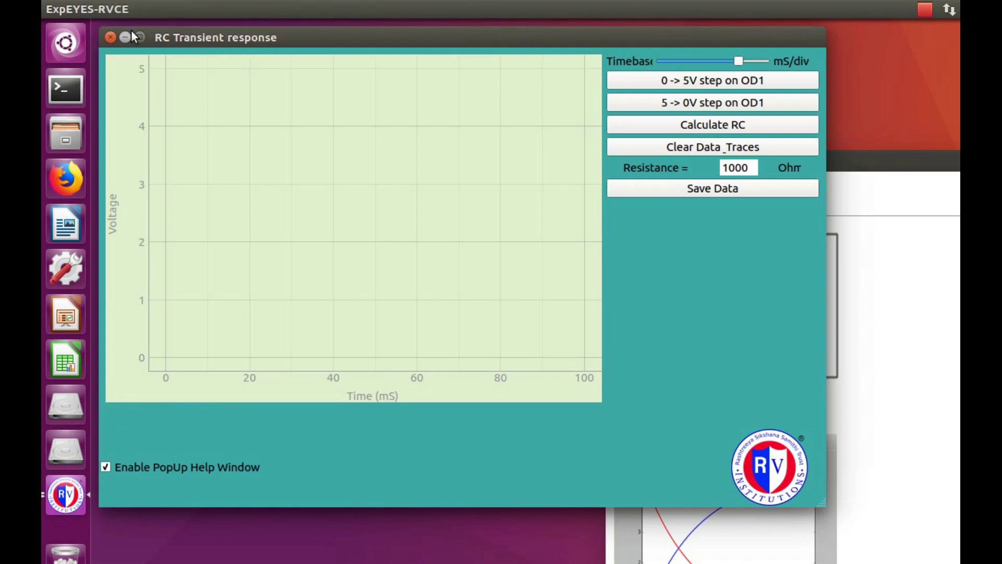
Step: Capture the 0 -> 5V and 5 -> 0V step responses on OD1 and shorten the timebase to about 10 mS
{"action": "left_click", "coordinate": [689, 80]}
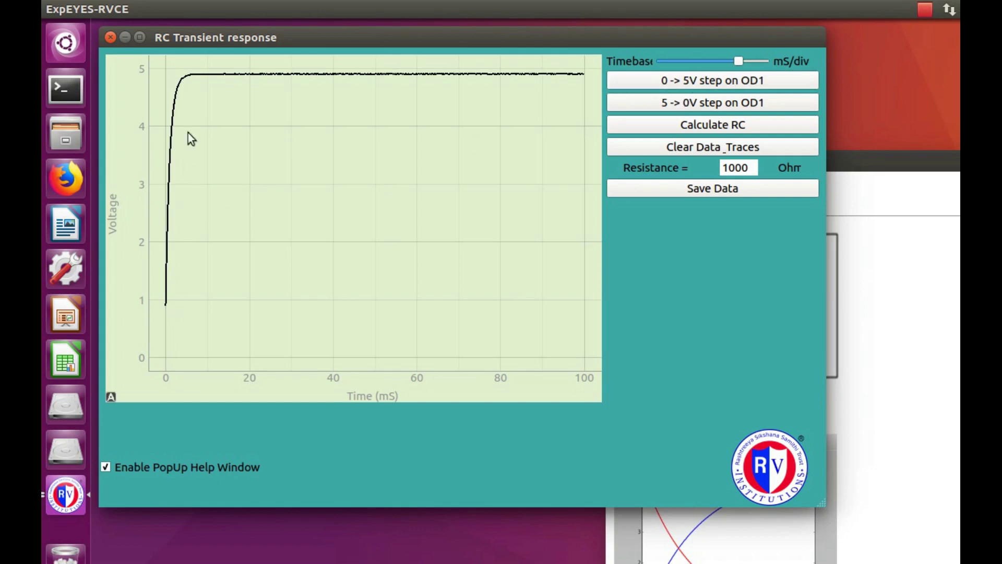
{"action": "left_click", "coordinate": [712, 106]}
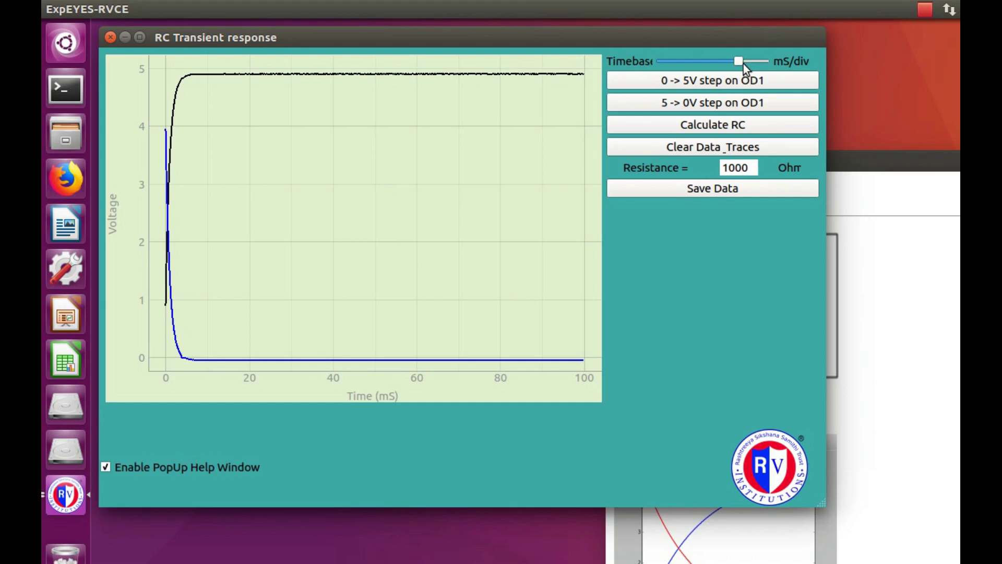
{"action": "left_click_drag", "start_coordinate": [742, 61], "coordinate": [708, 65]}
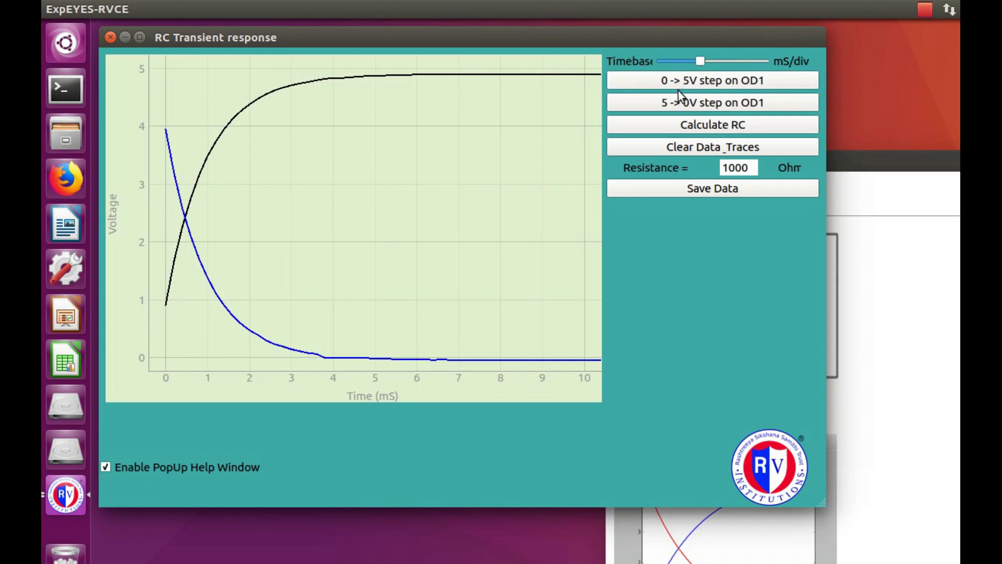
Step: Start saving the trace data and create a new folder named B1 Batch on the Desktop
{"action": "left_click", "coordinate": [700, 188]}
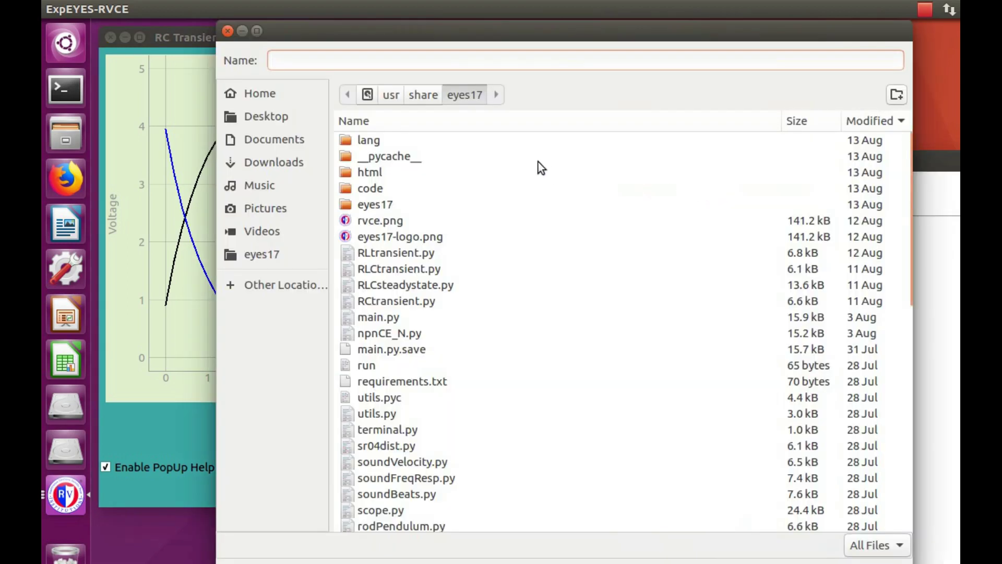
{"action": "left_click", "coordinate": [269, 117]}
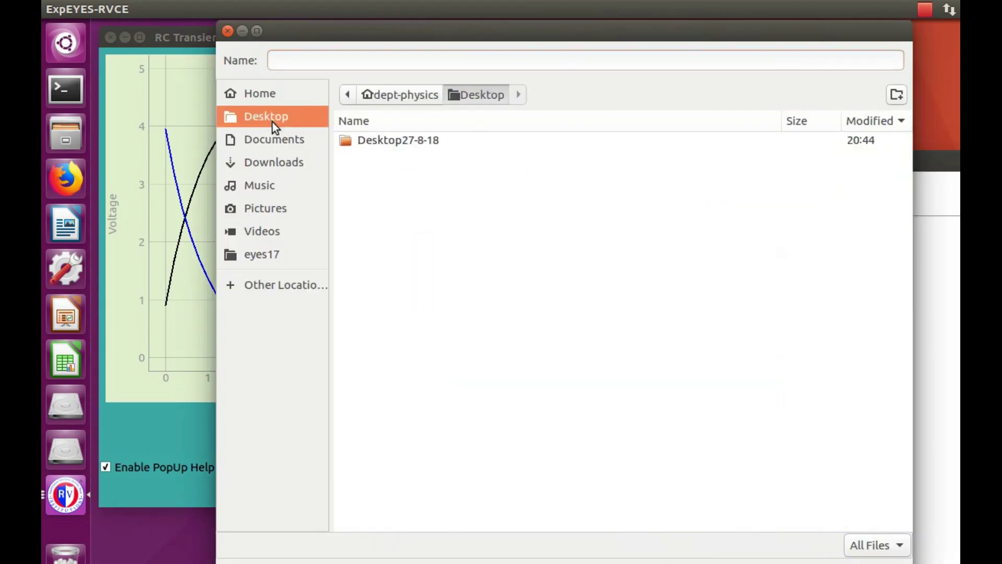
{"action": "left_click", "coordinate": [897, 94]}
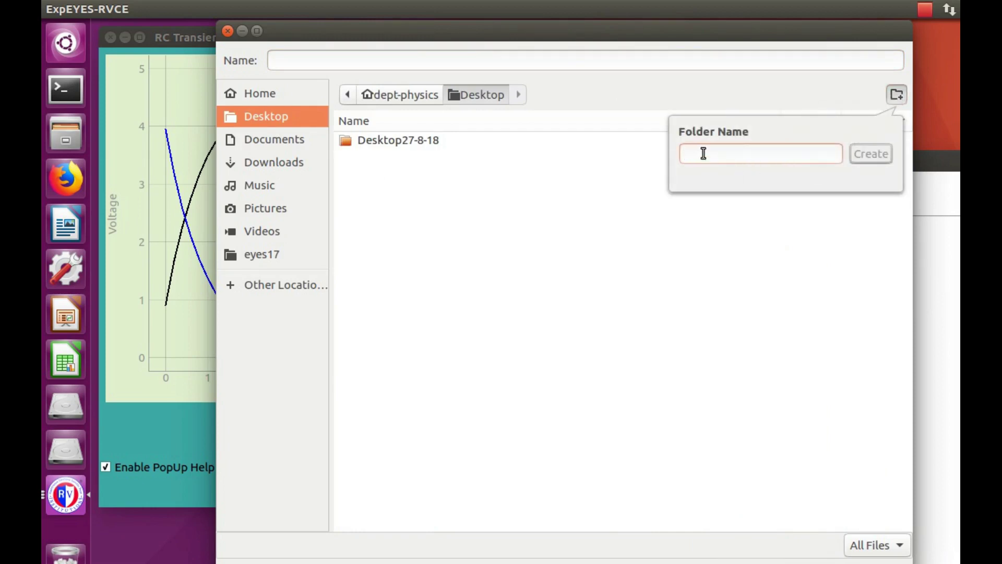
{"action": "type", "text": "B1 Batch"}
{"action": "left_click", "coordinate": [879, 156]}
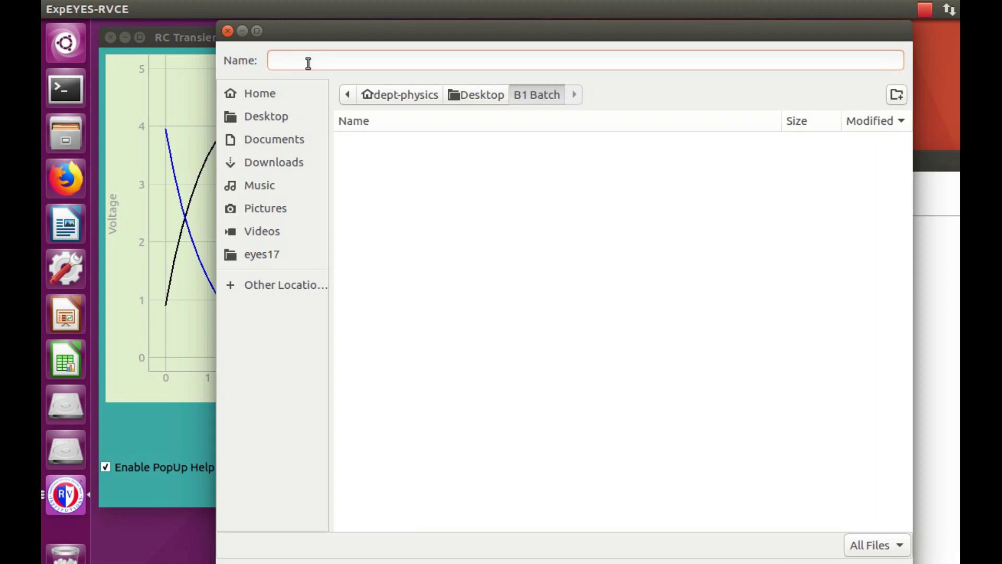
Step: Save the captured traces as studentnameexptnamebatch.txt in the B1 Batch folder
{"action": "type", "text": "studentnameexptnamebatch"}
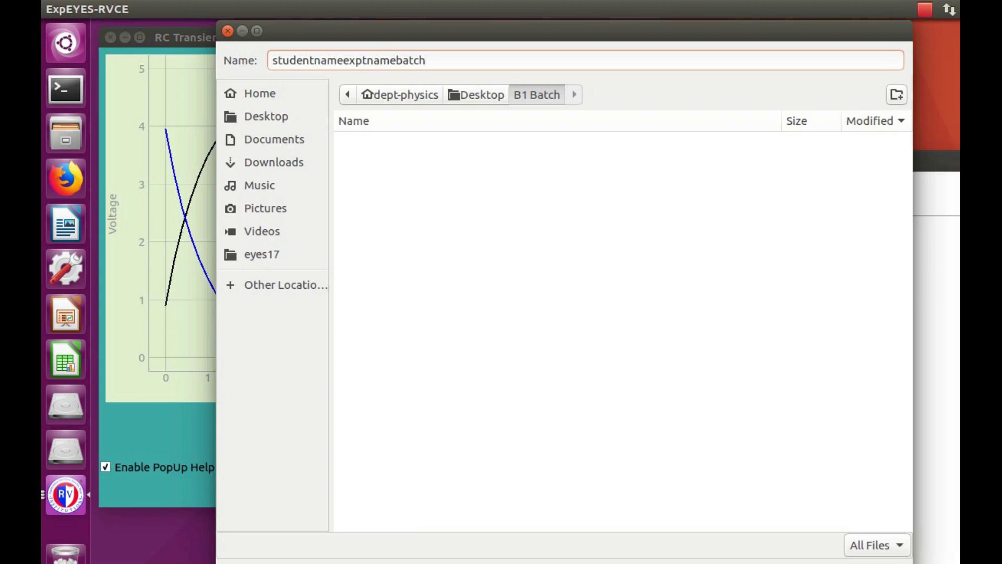
{"action": "type", "text": ".txt"}
{"action": "left_click_drag", "start_coordinate": [730, 33], "coordinate": [677, 88]}
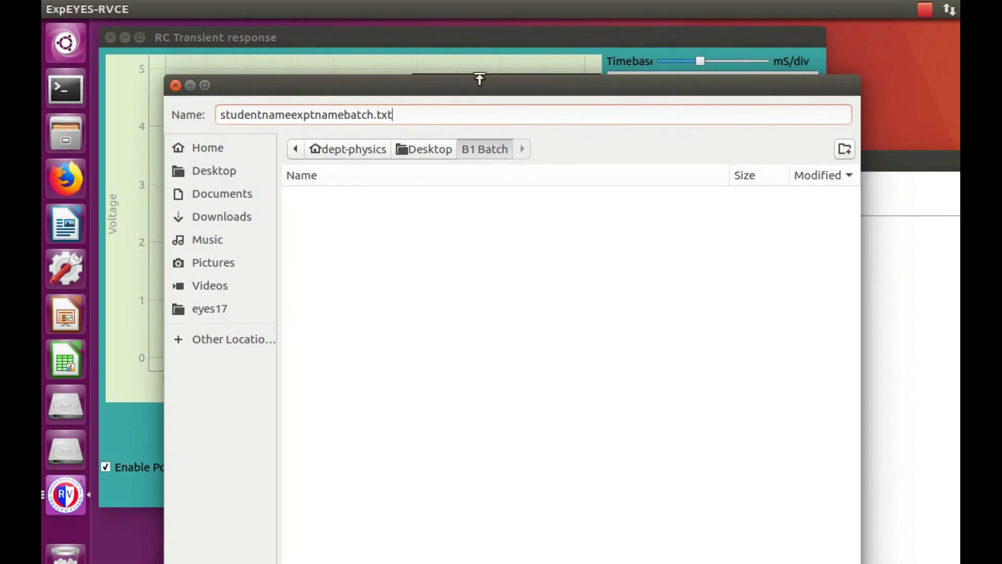
{"action": "mouse_move", "coordinate": [479, 78]}
{"action": "left_mouse_down"}
{"action": "mouse_move", "coordinate": [476, 172]}
{"action": "mouse_move", "coordinate": [474, 60]}
{"action": "left_mouse_up"}
{"action": "left_click", "coordinate": [813, 510]}
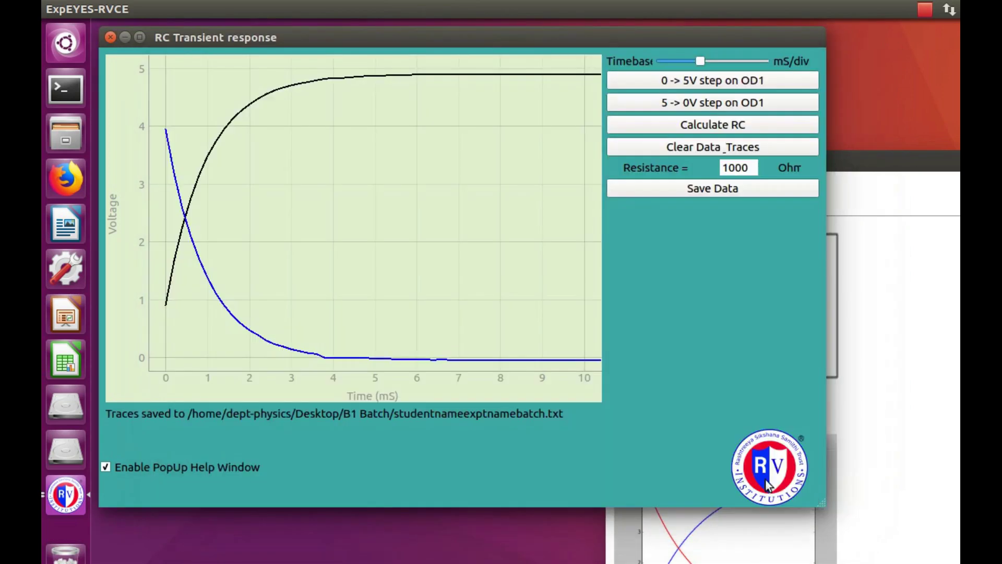
Step: Switch to the file manager and open studentnameexptnamebatch.txt from the B1 Batch folder on the Desktop
{"action": "left_click", "coordinate": [70, 126]}
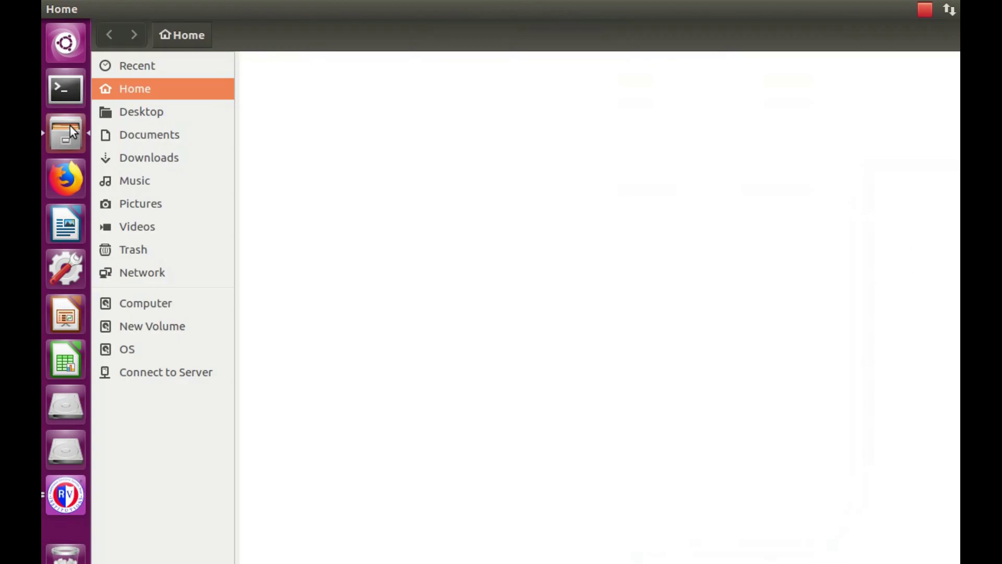
{"action": "left_click", "coordinate": [177, 112]}
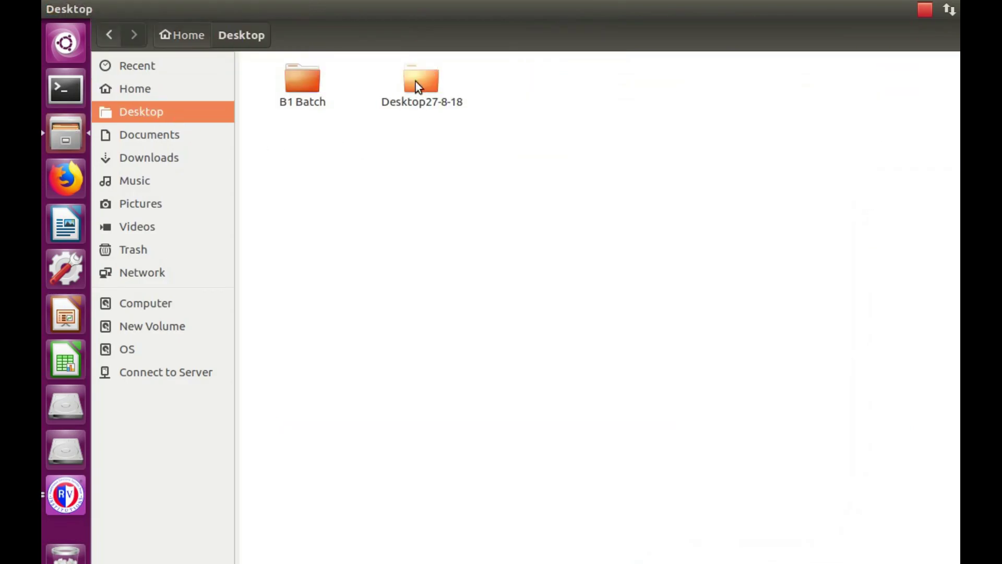
{"action": "double_click", "coordinate": [287, 83]}
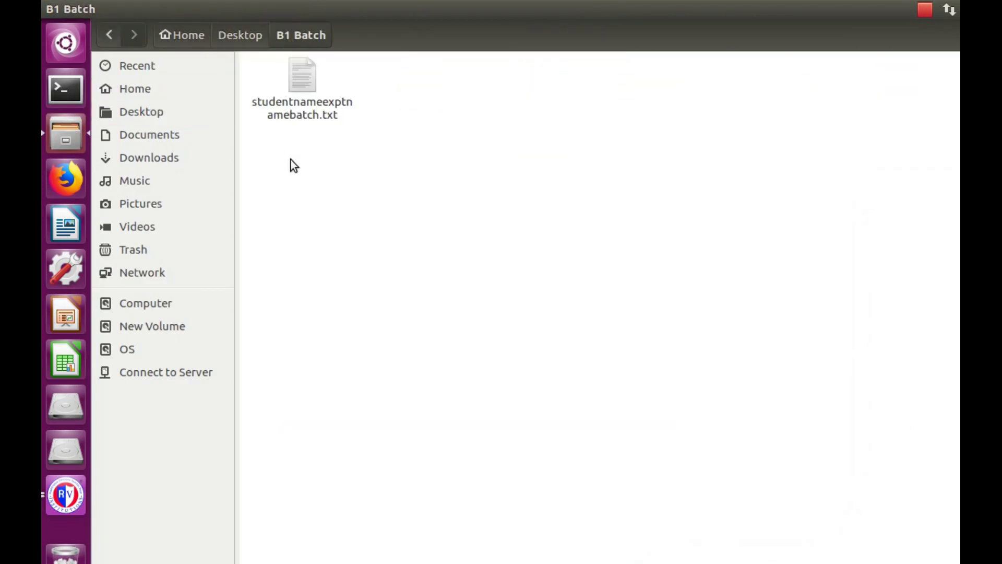
{"action": "double_click", "coordinate": [312, 87]}
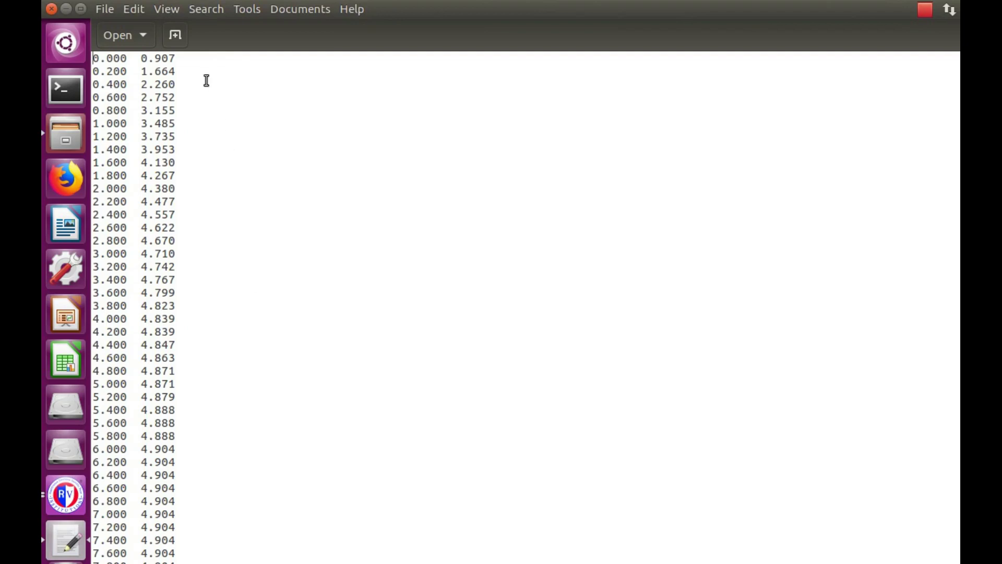
Step: Close the data text file and open a terminal in the B1 Batch folder
{"action": "left_click", "coordinate": [54, 8]}
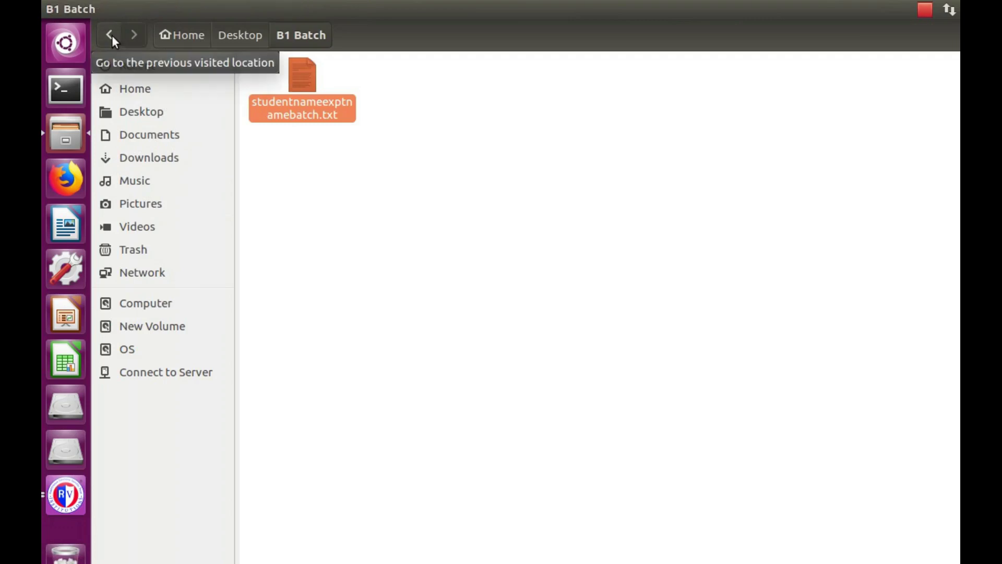
{"action": "left_click", "coordinate": [347, 198]}
{"action": "right_click", "coordinate": [409, 190]}
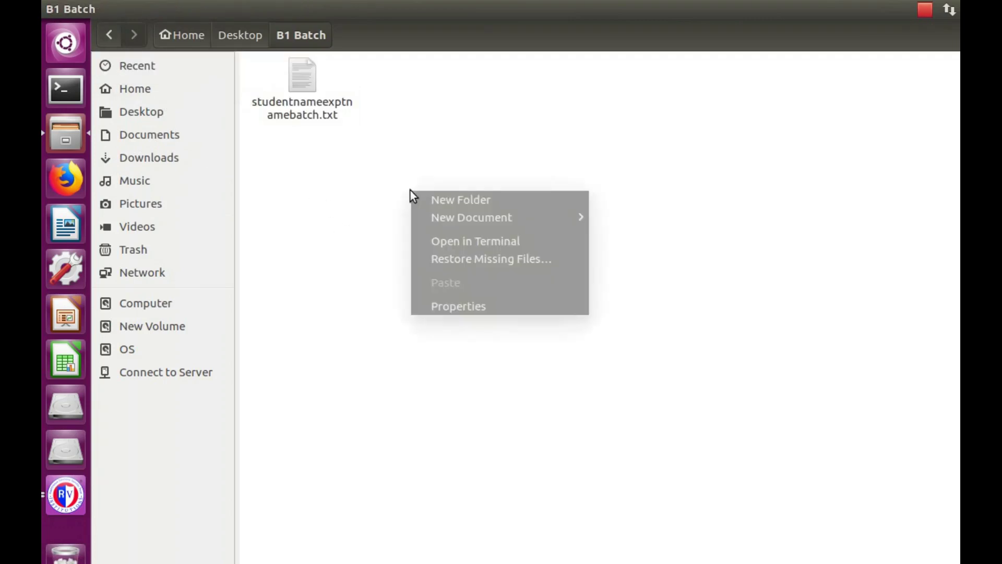
{"action": "left_click", "coordinate": [452, 243]}
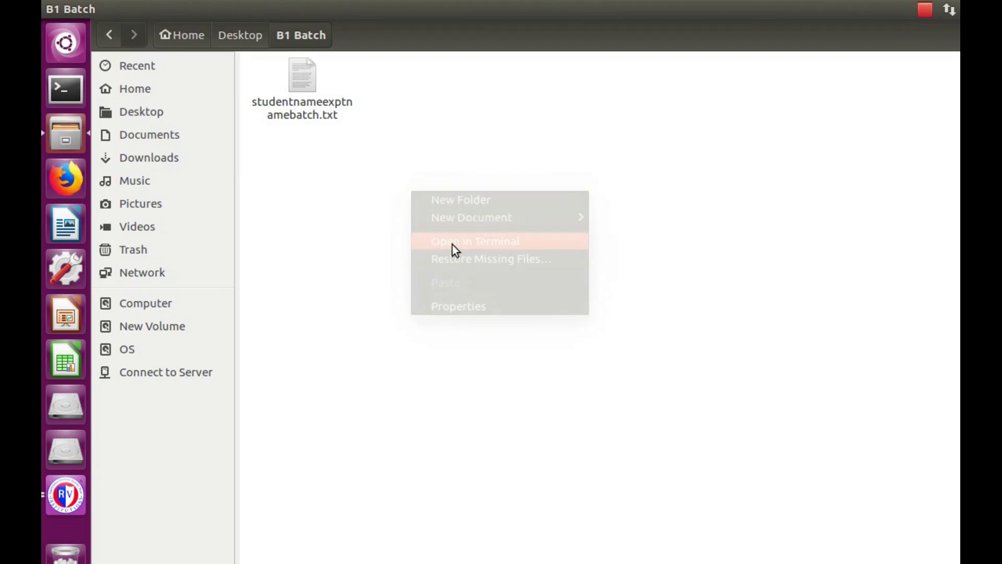
{"action": "left_click_drag", "start_coordinate": [406, 265], "coordinate": [584, 173]}
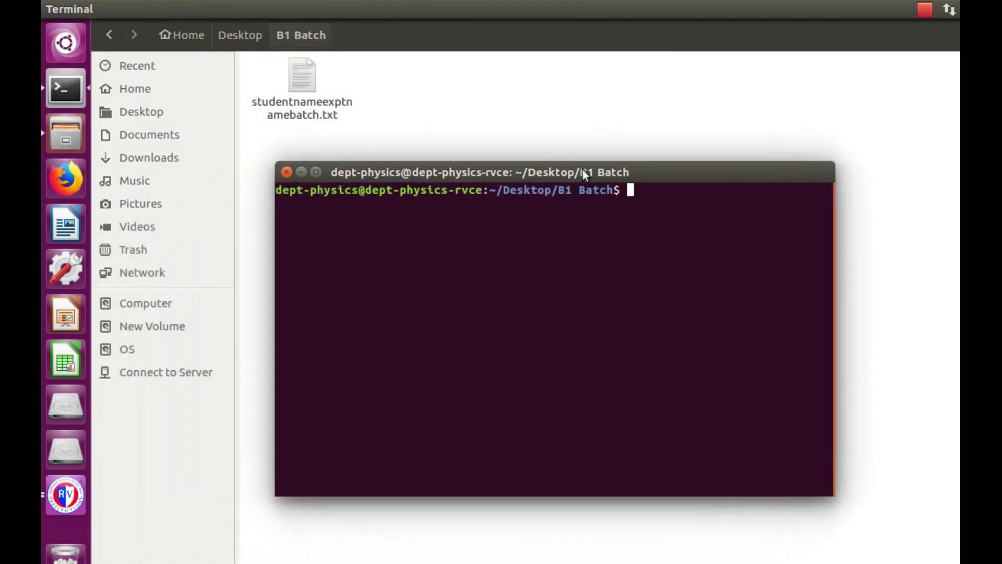
Step: Start gnuplot and set the plot title to "studentname-exptname"
{"action": "type", "text": "gnuplot"}
{"action": "key", "text": "Return"}
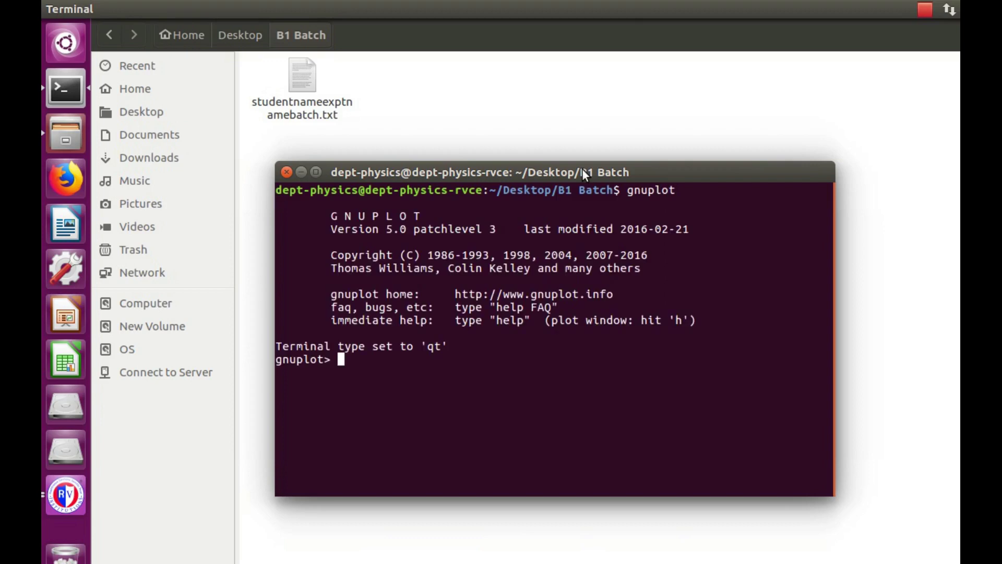
{"action": "type", "text": "set title\""}
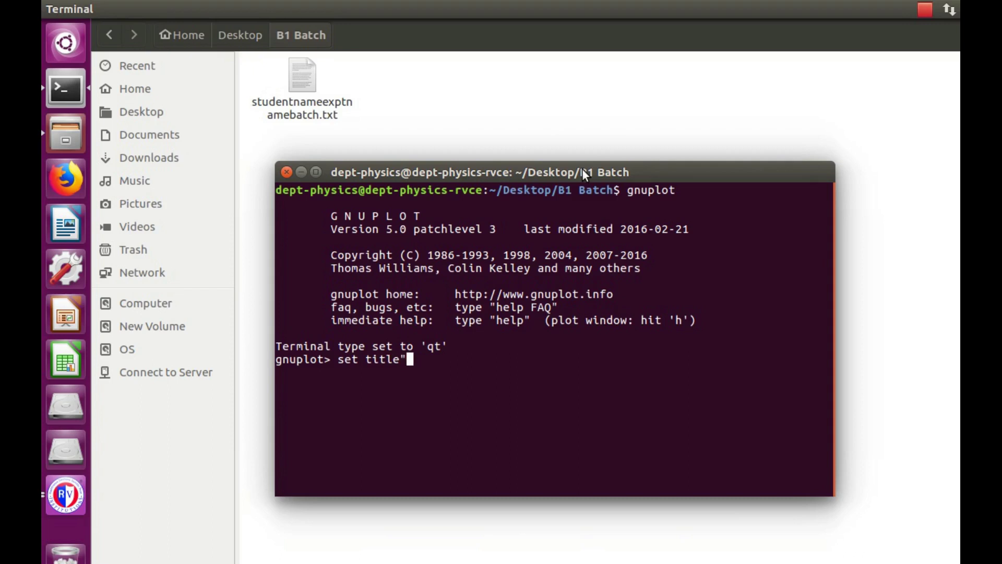
{"action": "key", "text": "Left"}
{"action": "type", "text": "\"student"}
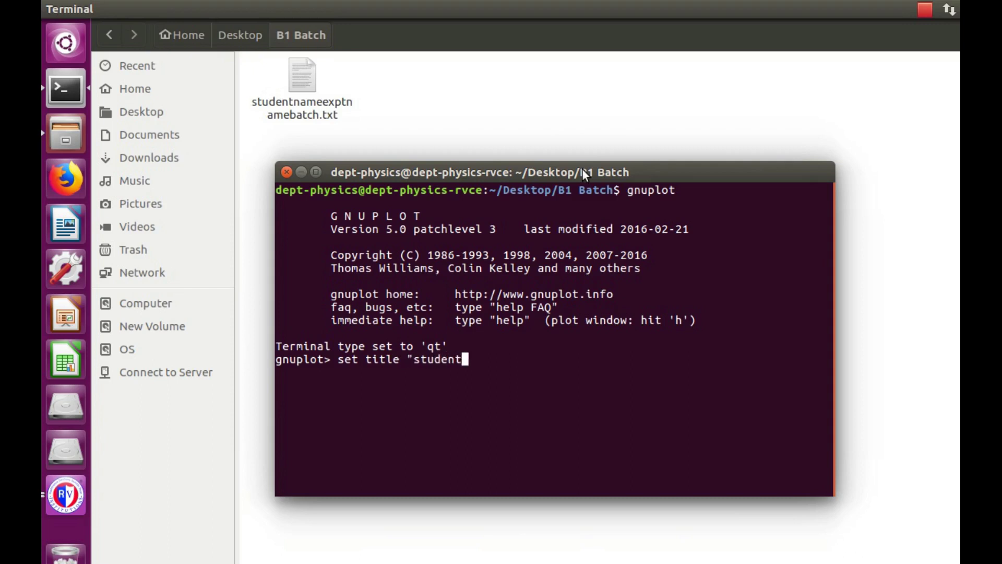
{"action": "type", "text": "name-exptname"}
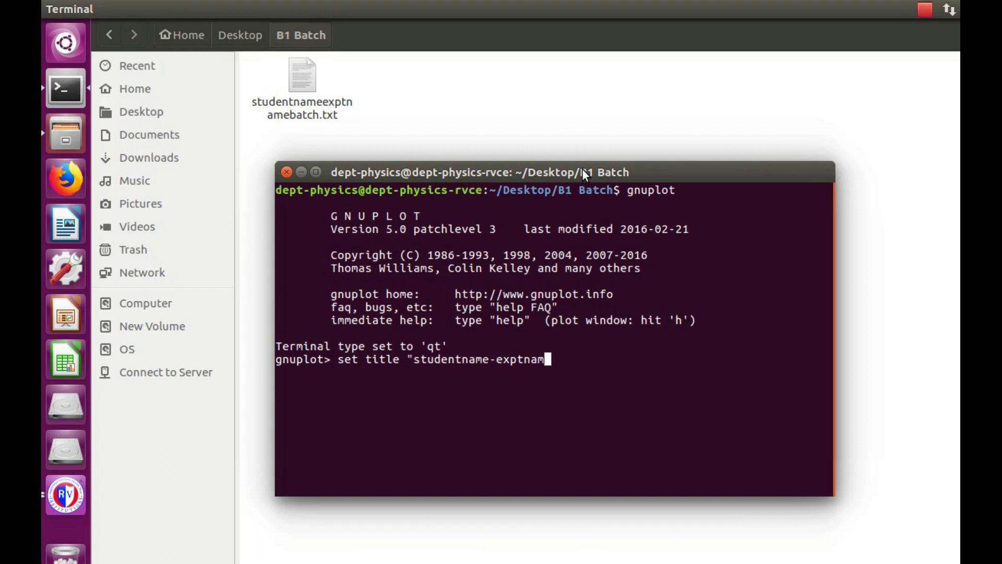
{"action": "type", "text": "\""}
{"action": "key", "text": "Return"}
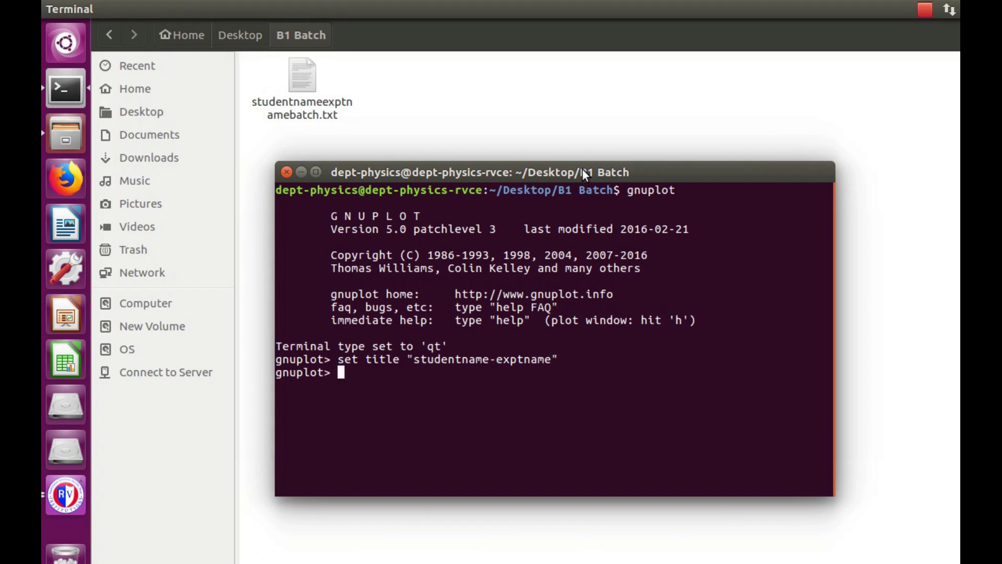
Step: Set the x-axis label to "X-axis name" and the y-axis label to "Y-axis name"
{"action": "type", "text": "set xlabel "}
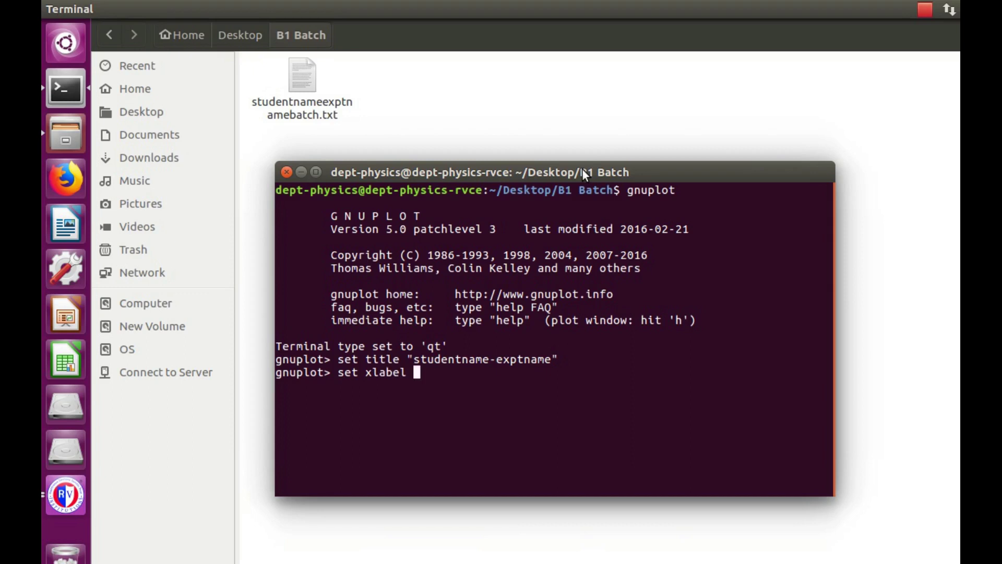
{"action": "type", "text": "\"X-axis name\""}
{"action": "key", "text": "Return"}
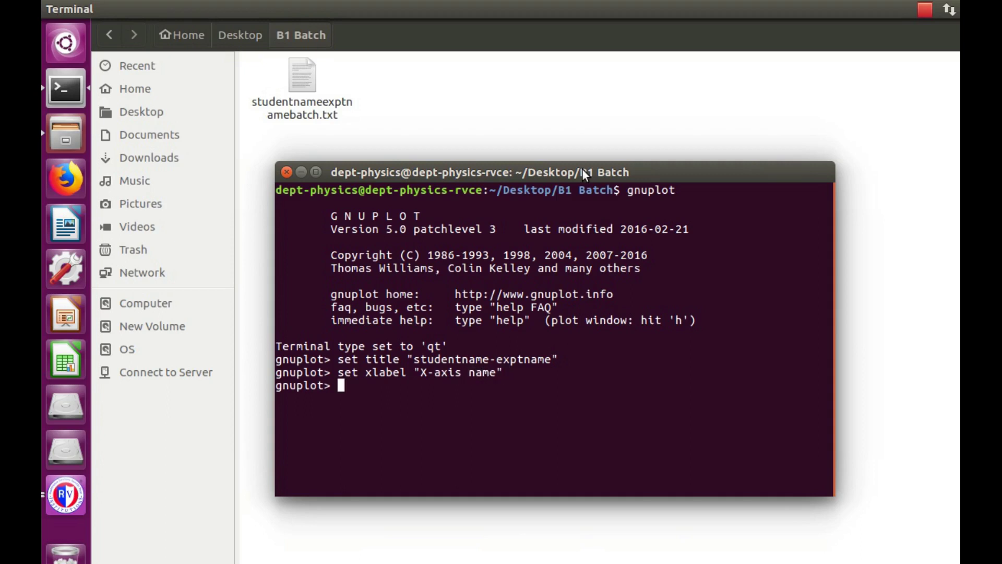
{"action": "type", "text": "set ylabel"}
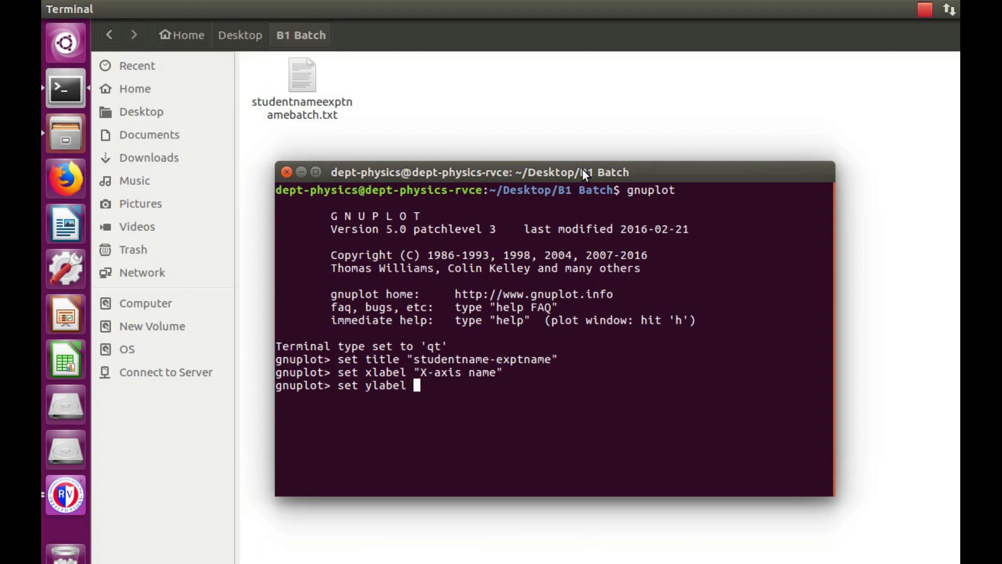
{"action": "type", "text": "\"Y-axis name\""}
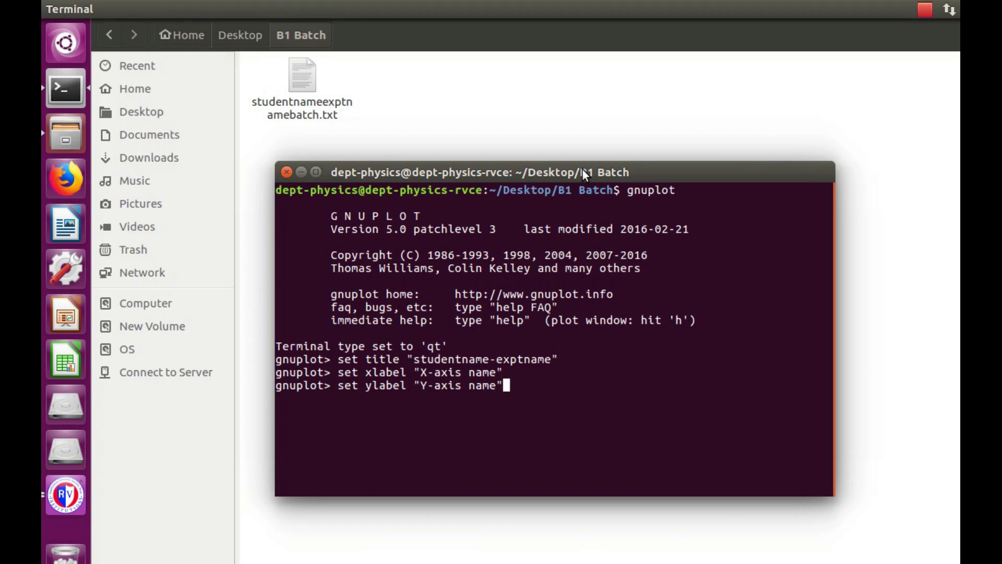
{"action": "key", "text": "Return"}
Step: Plot the data file "studentnameexptnamebatch.txt" in gnuplot
{"action": "type", "text": "plot "}
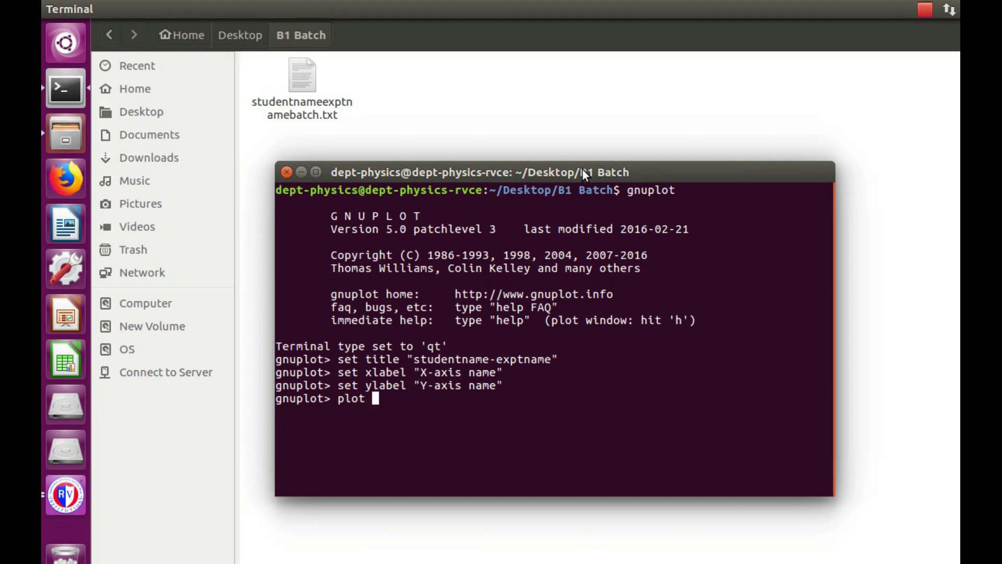
{"action": "type", "text": "student"}
{"action": "key", "text": "BackSpace"}
{"action": "key", "text": "BackSpace"}
{"action": "key", "text": "BackSpace"}
{"action": "key", "text": "BackSpace"}
{"action": "key", "text": "BackSpace"}
{"action": "key", "text": "BackSpace"}
{"action": "key", "text": "BackSpace"}
{"action": "type", "text": "\"stdent"}
{"action": "key", "text": "BackSpace"}
{"action": "key", "text": "BackSpace"}
{"action": "key", "text": "BackSpace"}
{"action": "key", "text": "BackSpace"}
{"action": "type", "text": "udent"}
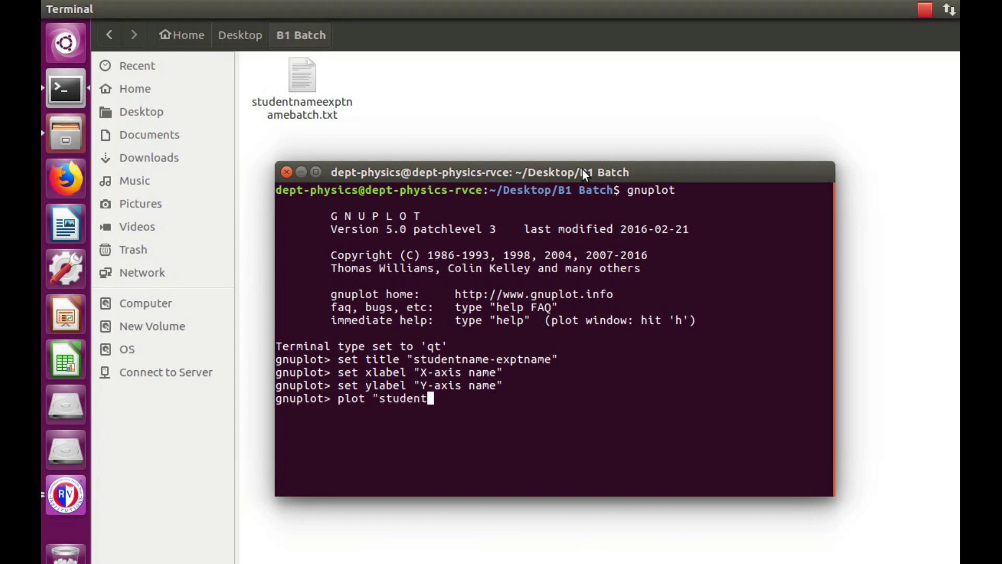
{"action": "type", "text": "n"}
{"action": "type", "text": "ma"}
{"action": "key", "text": "BackSpace"}
{"action": "key", "text": "BackSpace"}
{"action": "type", "text": "ameexpt"}
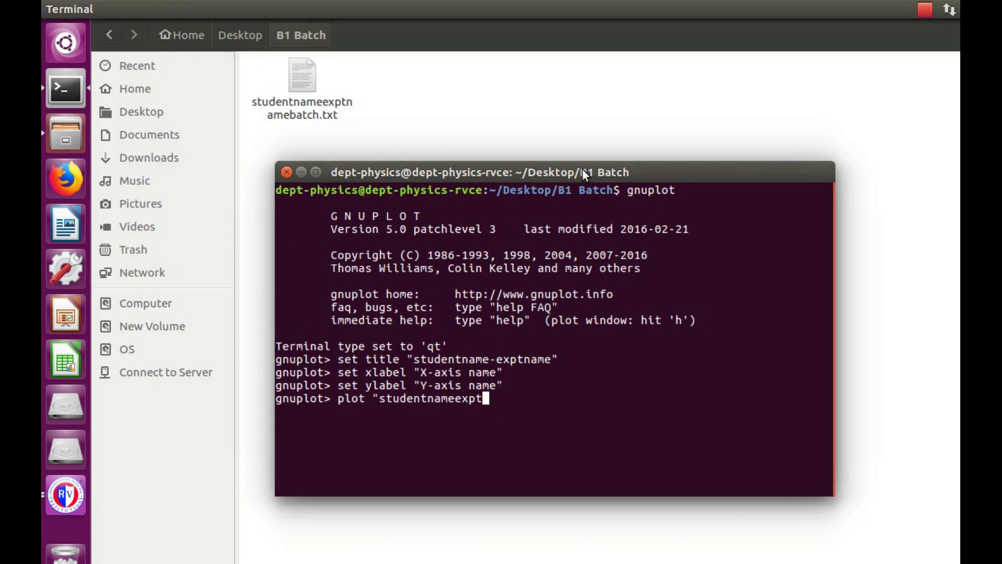
{"action": "type", "text": "namebatch.txt"}
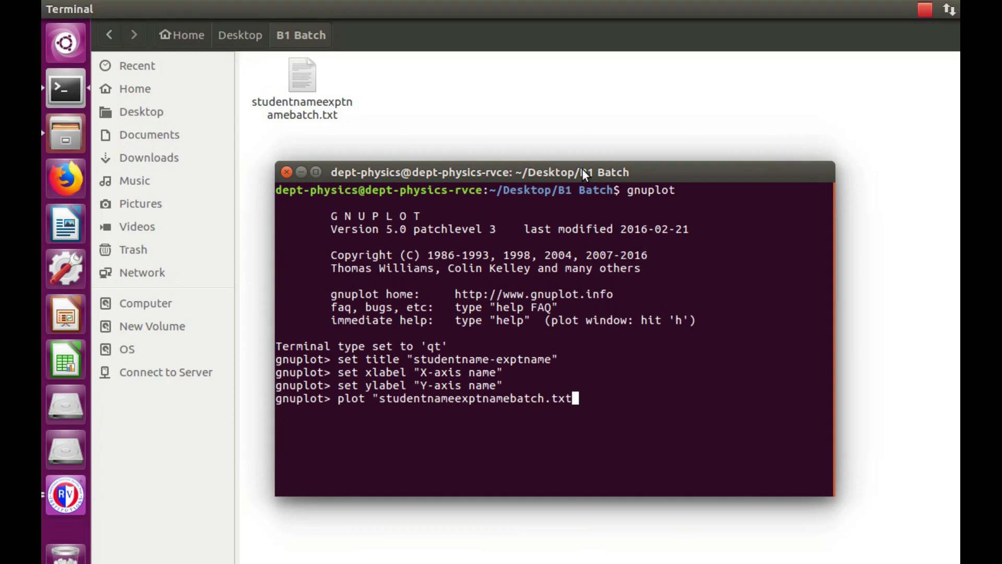
{"action": "type", "text": "\""}
{"action": "key", "text": "Return"}
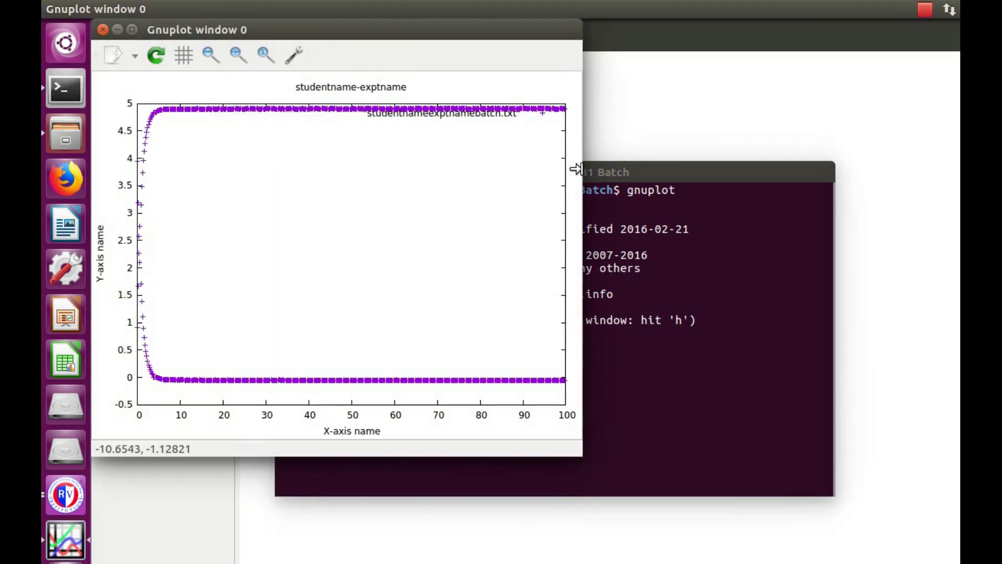
Step: Export the plot as an image named name-exptname.png into the B1 Batch folder on the Desktop
{"action": "left_click", "coordinate": [134, 56]}
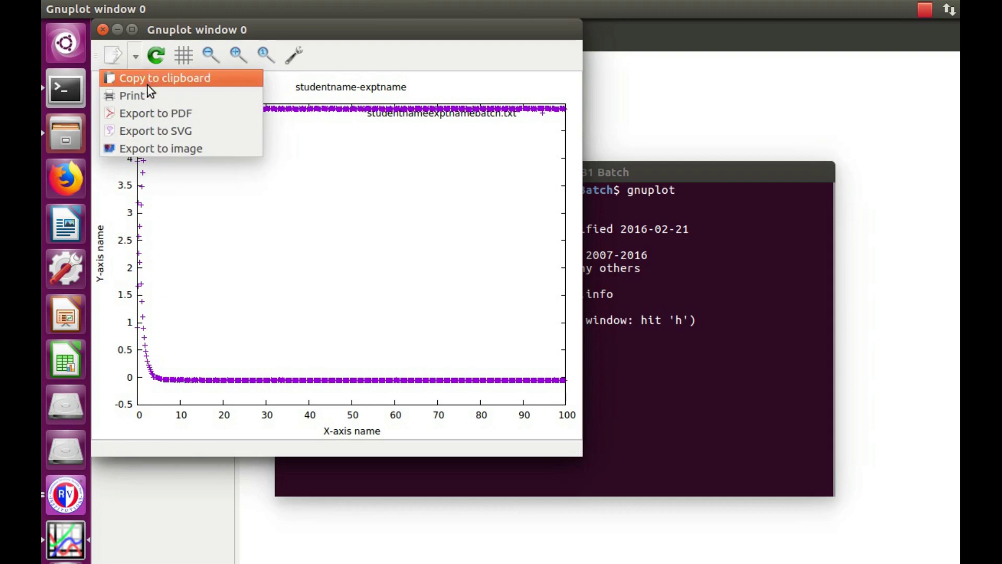
{"action": "left_click", "coordinate": [161, 148]}
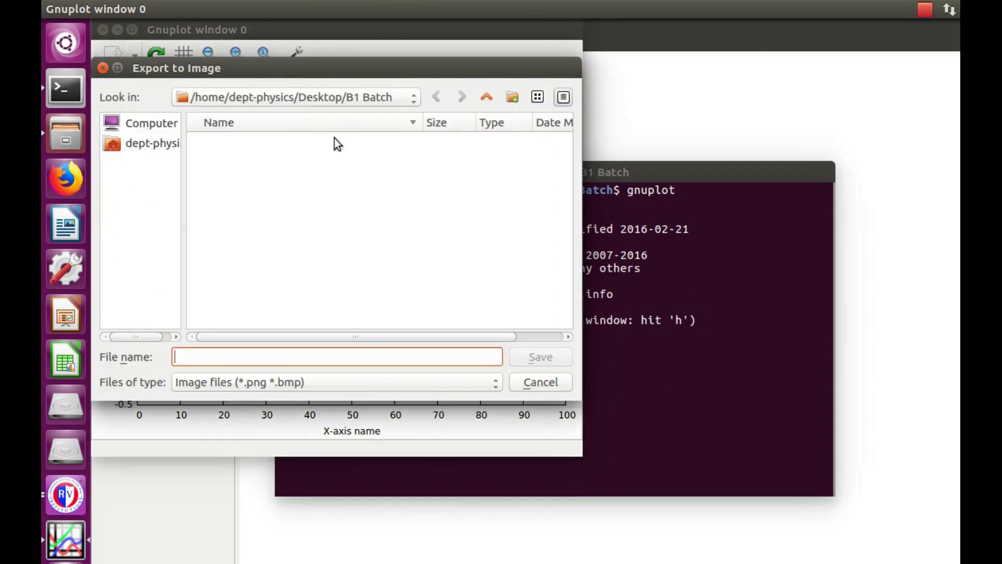
{"action": "left_click", "coordinate": [152, 124]}
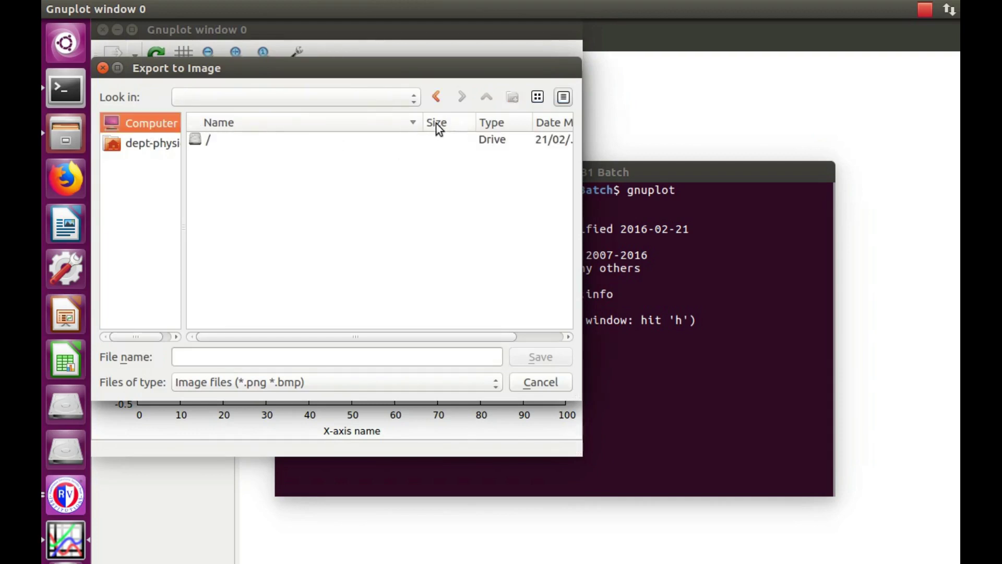
{"action": "left_click", "coordinate": [136, 145]}
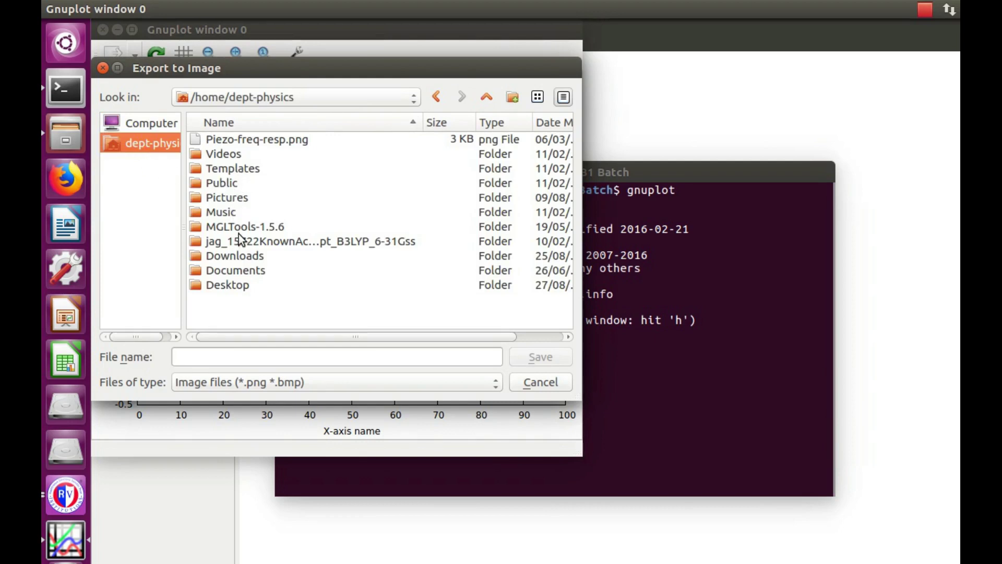
{"action": "double_click", "coordinate": [234, 286]}
{"action": "double_click", "coordinate": [230, 154]}
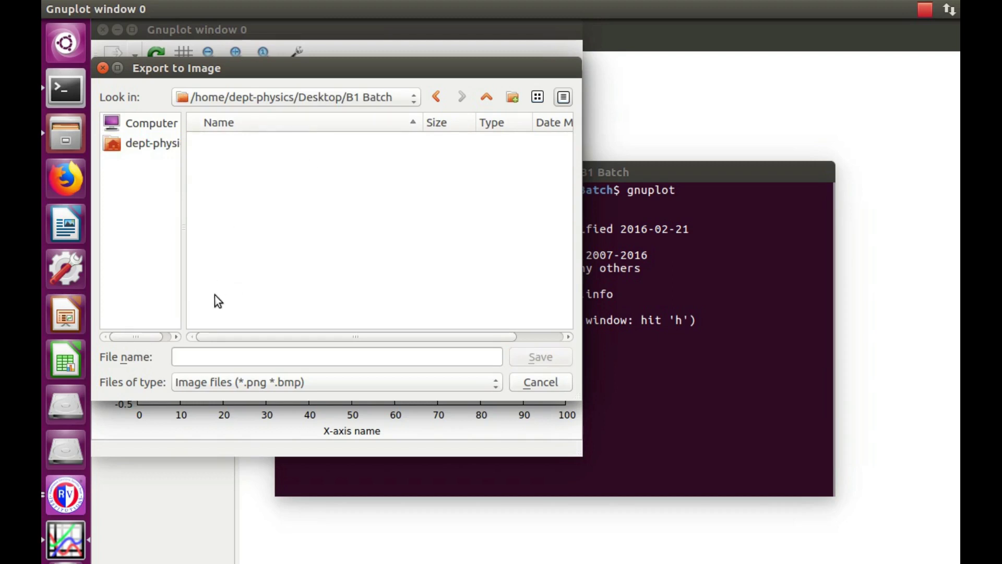
{"action": "left_click", "coordinate": [205, 359]}
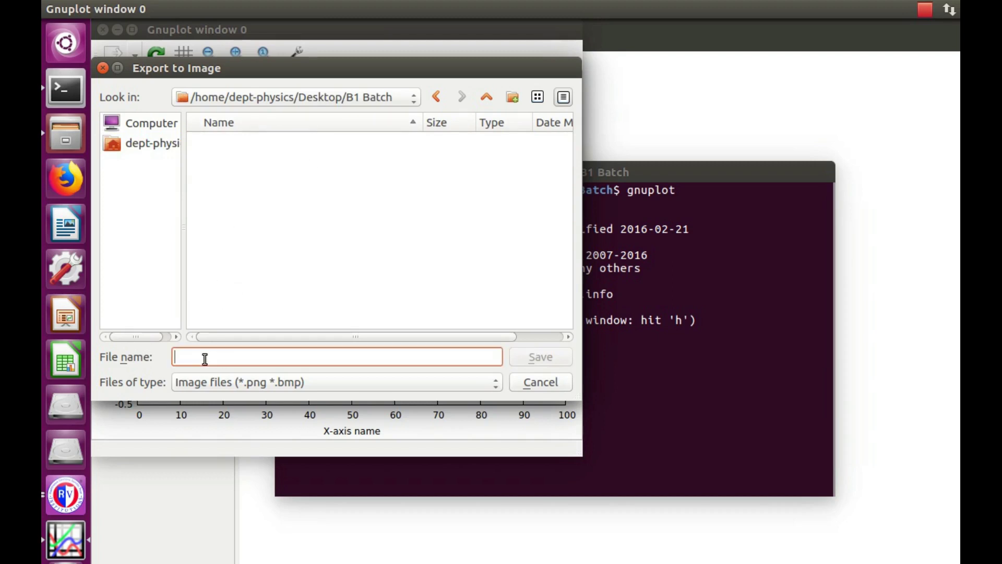
{"action": "type", "text": "name"}
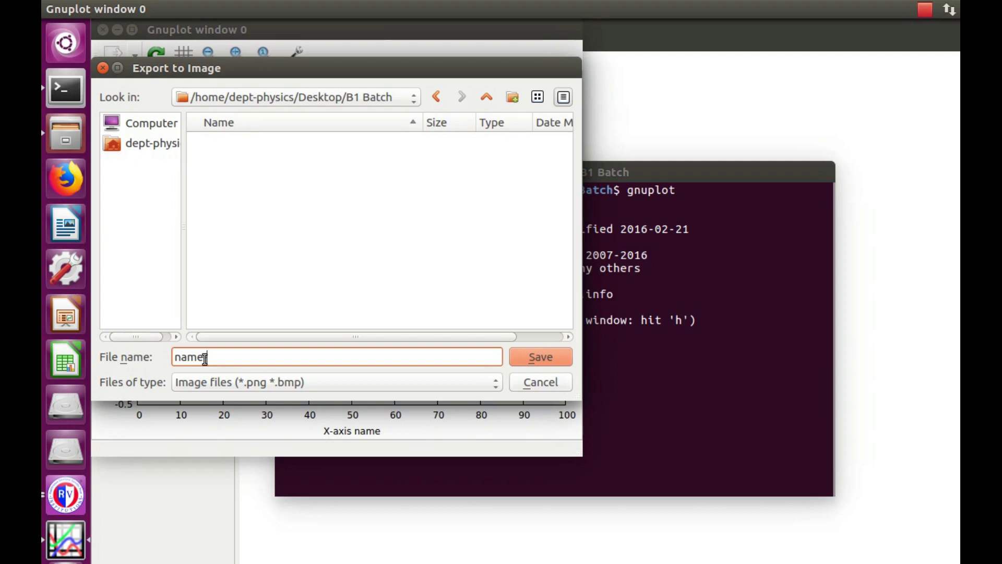
{"action": "type", "text": "-exptname."}
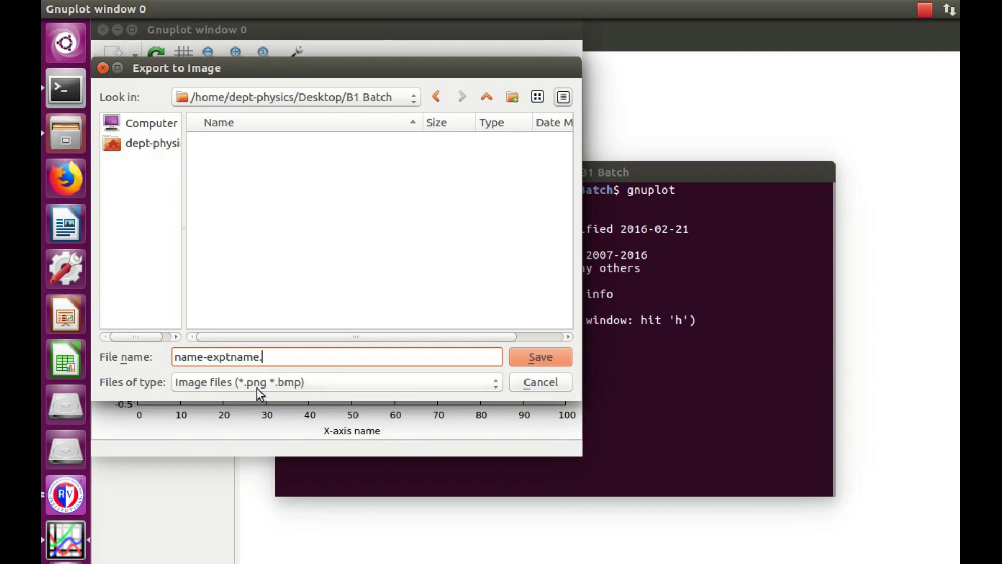
{"action": "type", "text": "png"}
{"action": "left_click", "coordinate": [530, 358]}
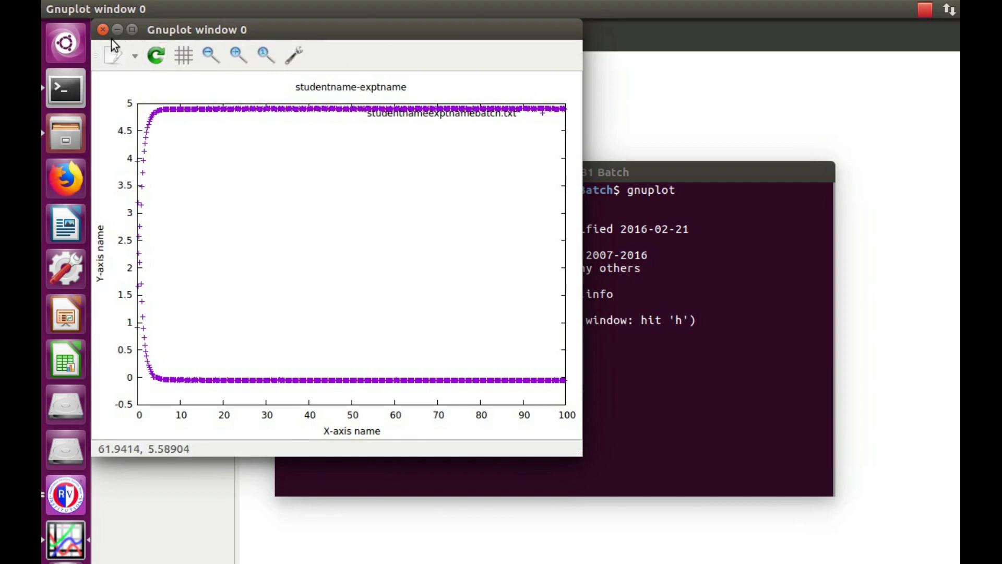
Step: Close the plot window and exit both gnuplot and the terminal
{"action": "left_click", "coordinate": [103, 29]}
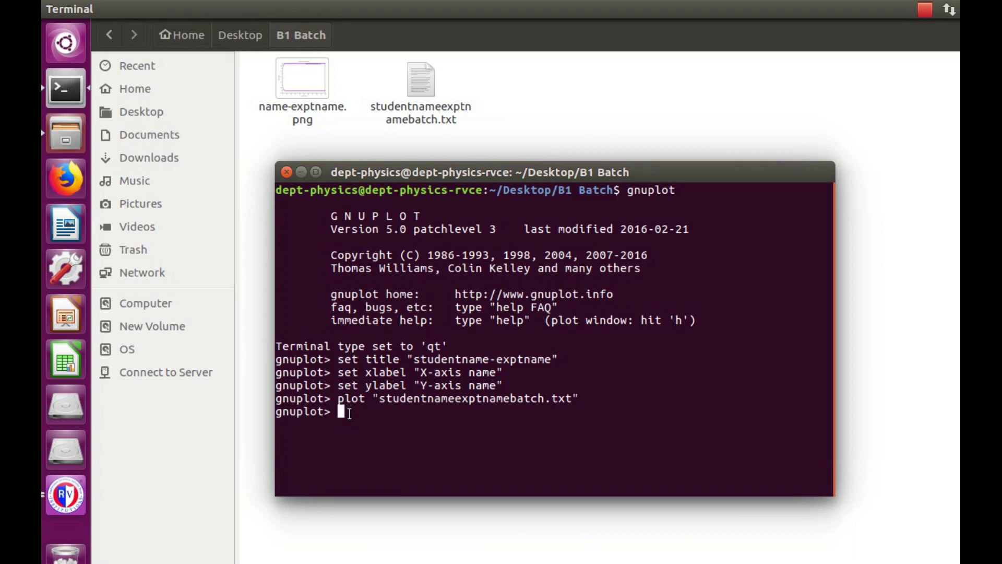
{"action": "type", "text": "exit"}
{"action": "key", "text": "Return"}
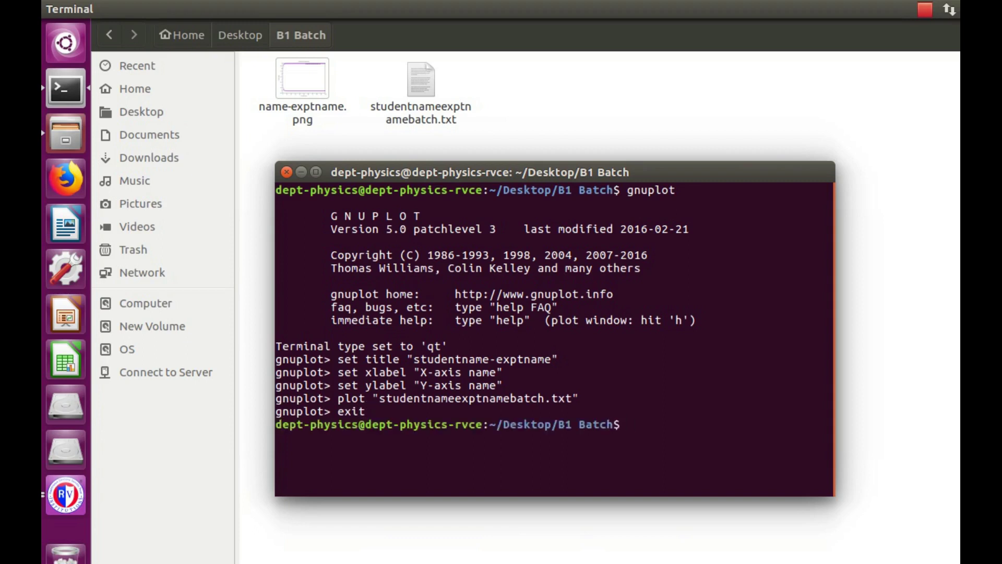
{"action": "type", "text": "exit"}
{"action": "key", "text": "Return"}
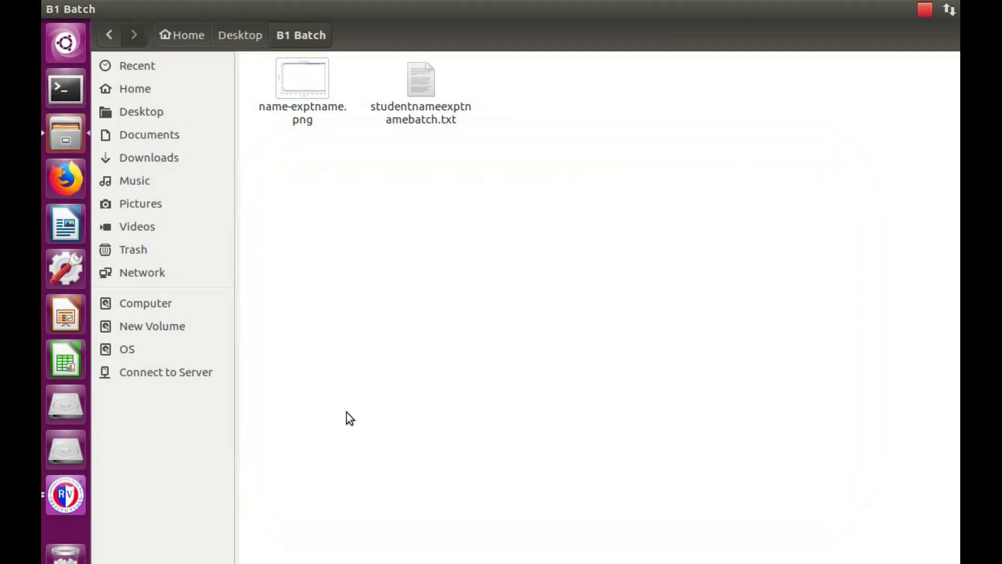
Step: Open the exported plot image name-exptname.png from the B1 Batch folder
{"action": "double_click", "coordinate": [296, 82]}
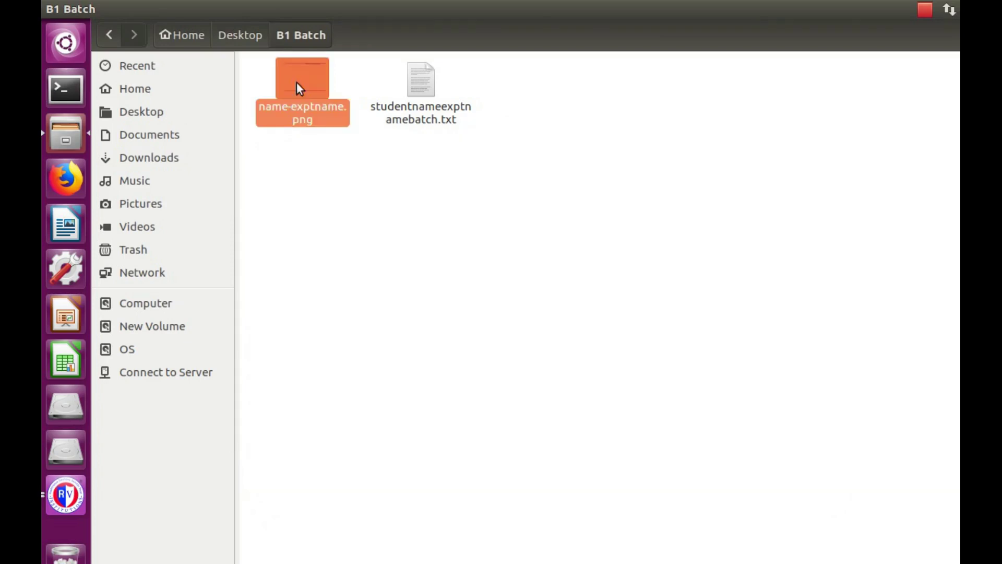